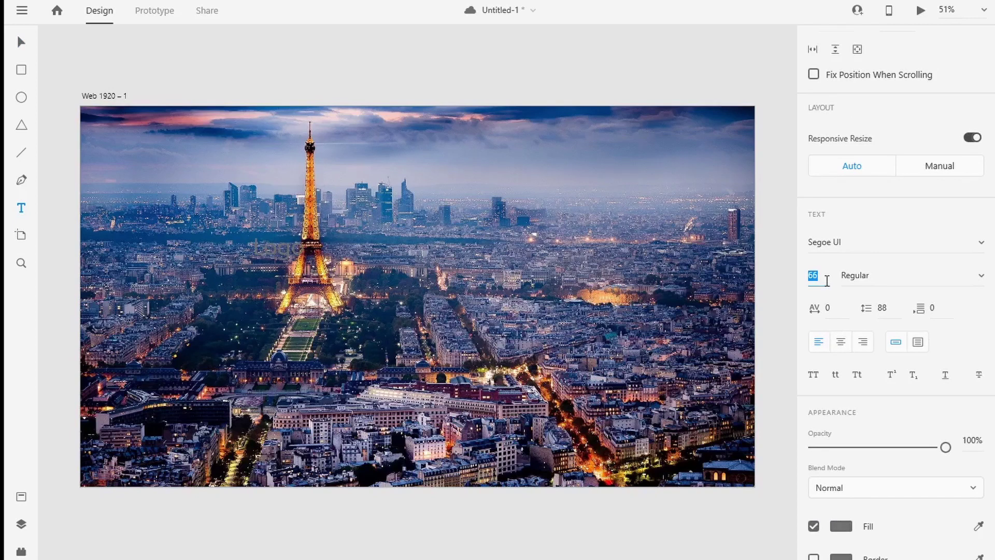
# Fill the Logo text with white (#FFFFFF)
pyautogui.scroll(-3, 826, 466)
pyautogui.click(841, 414)
pyautogui.moveTo(696, 396); pyautogui.dragTo(570, 256)
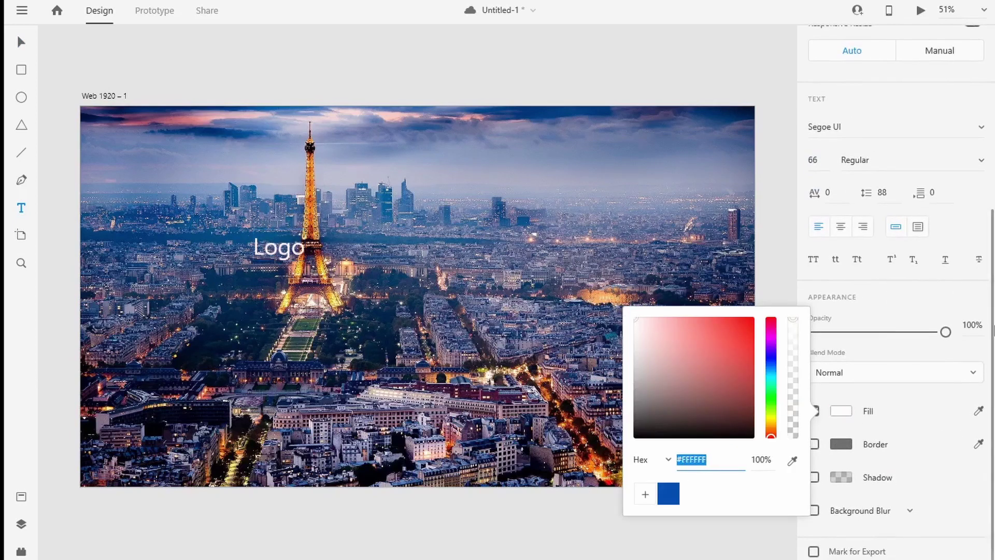
# Set the Logo text's weight to Black and move it near the artboard's upper-left corner
pyautogui.click(964, 161)
pyautogui.click(905, 272)
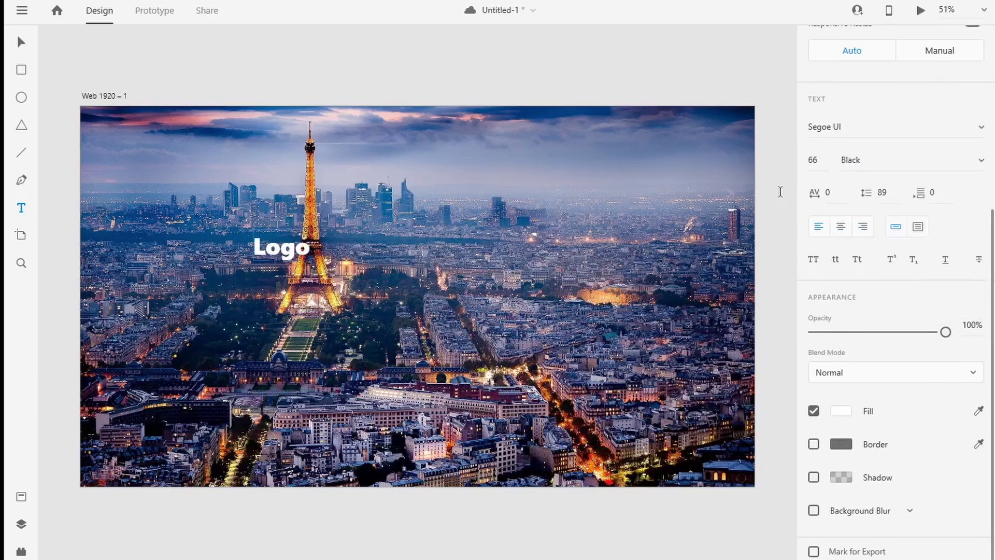
pyautogui.click(20, 42)
pyautogui.moveTo(291, 252); pyautogui.dragTo(192, 137)
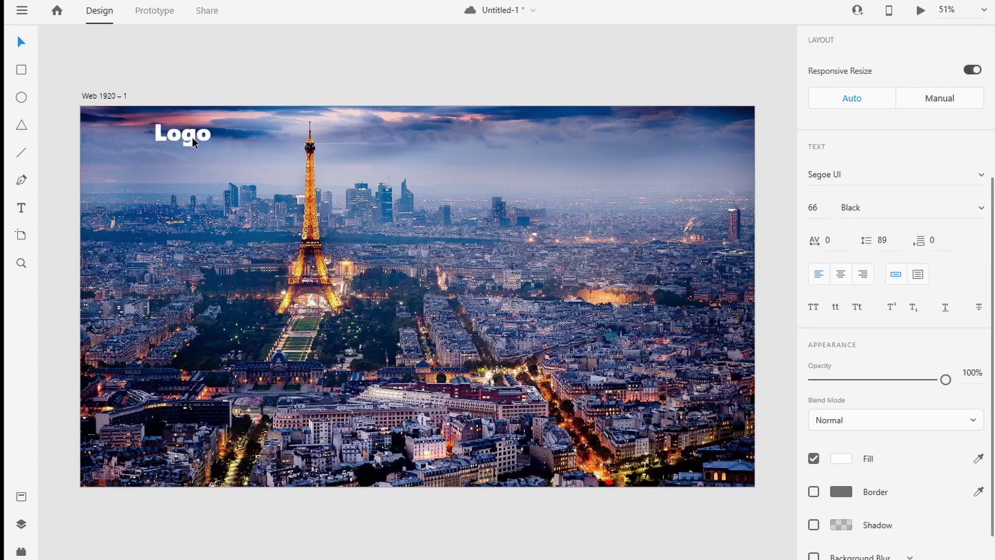
# Draw a rectangle about 174 × 127 in the artboard's upper-left corner, beside the Logo text
pyautogui.click(21, 70)
pyautogui.moveTo(81, 106); pyautogui.dragTo(141, 151)
pyautogui.click(22, 42)
pyautogui.click(117, 135)
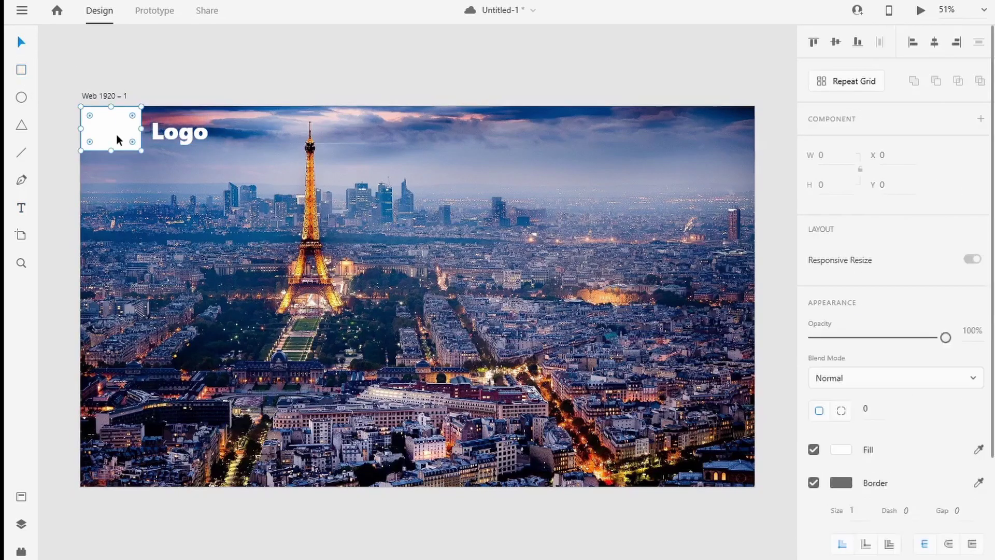
# Remove the corner rectangle's border and fill it with the saved blue (#004FAD)
pyautogui.scroll(-1, 726, 321)
pyautogui.scroll(-2, 880, 369)
pyautogui.click(815, 476)
pyautogui.click(836, 443)
pyautogui.click(668, 536)
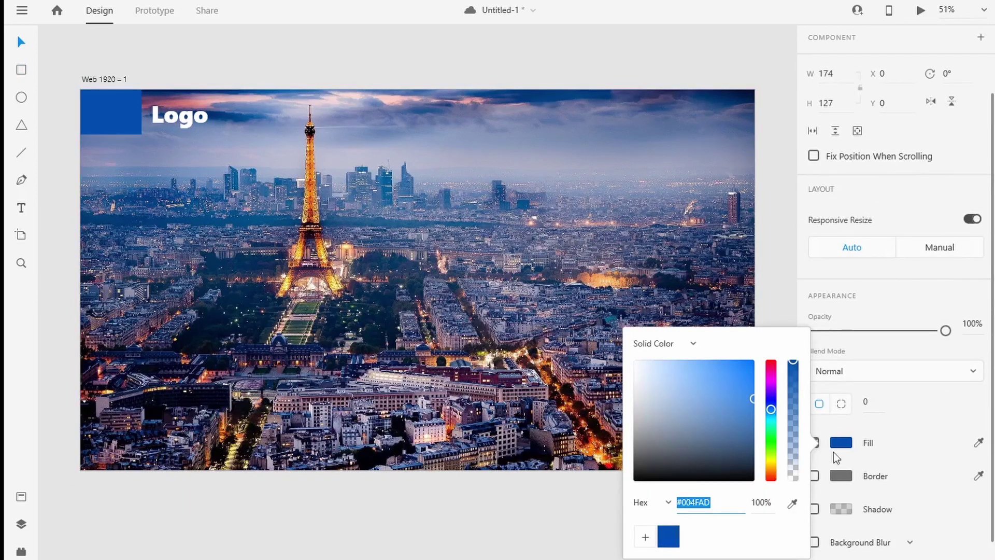
pyautogui.press('Escape')
# Draw a horizontal line about 34 long inside the blue rectangle
pyautogui.scroll(3, 88, 99)
pyautogui.scroll(3, 83, 47)
pyautogui.moveTo(157, 209); pyautogui.dragTo(258, 301)
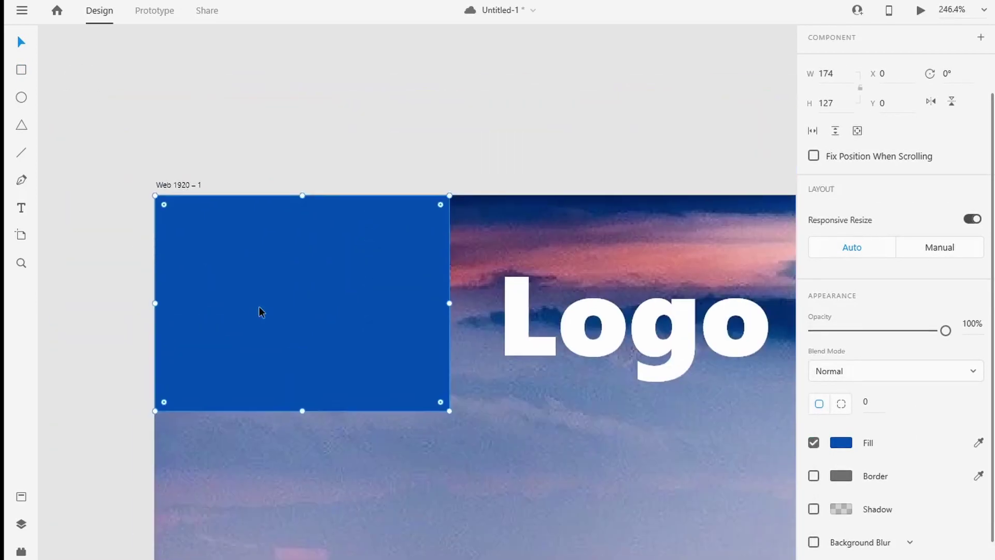
pyautogui.click(22, 156)
pyautogui.moveTo(213, 273); pyautogui.dragTo(294, 271)
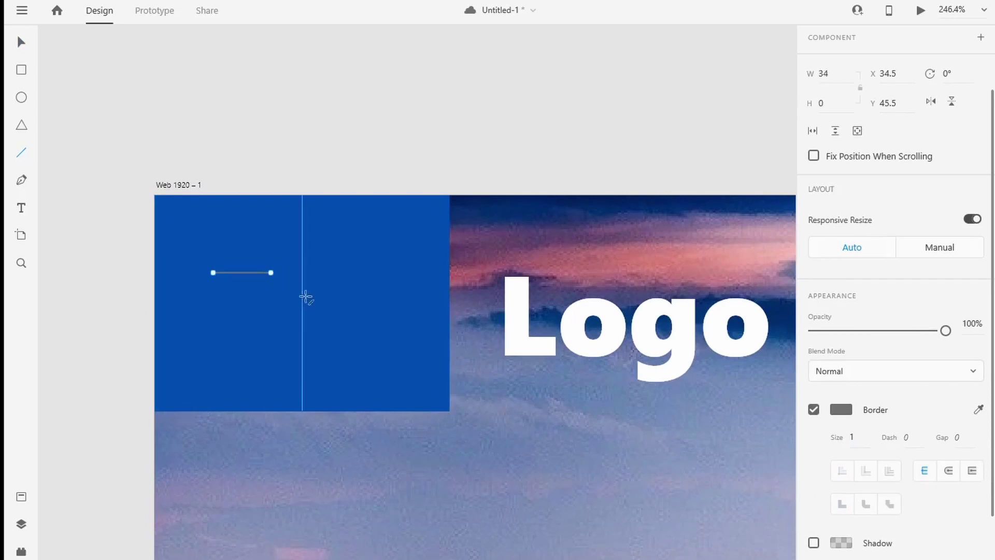
# Make the short line white and set its border size to 2
pyautogui.scroll(-2, 854, 364)
pyautogui.click(839, 346)
pyautogui.moveTo(656, 262); pyautogui.dragTo(589, 223)
pyautogui.click(856, 371)
pyautogui.press('Up')
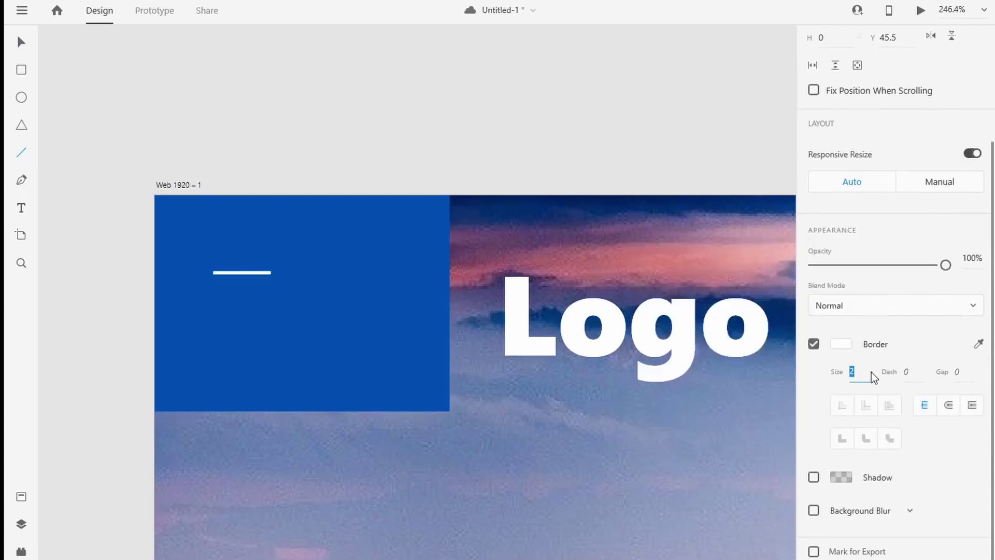
# Copy the line twice below itself, lengthening the middle copy to about 59 and aligning the lowest one with its right end
pyautogui.scroll(3, 257, 313)
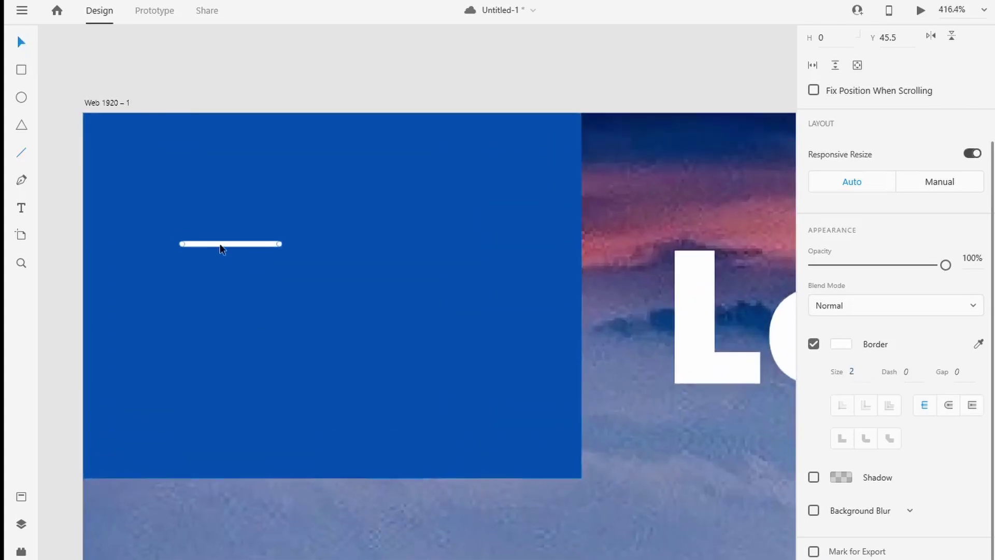
pyautogui.moveTo(217, 246); pyautogui.dragTo(221, 304)
pyautogui.hotkey('ctrl', 'z')
pyautogui.moveTo(280, 273); pyautogui.dragTo(351, 273)
pyautogui.moveTo(255, 301); pyautogui.dragTo(327, 302)
pyautogui.click(362, 324)
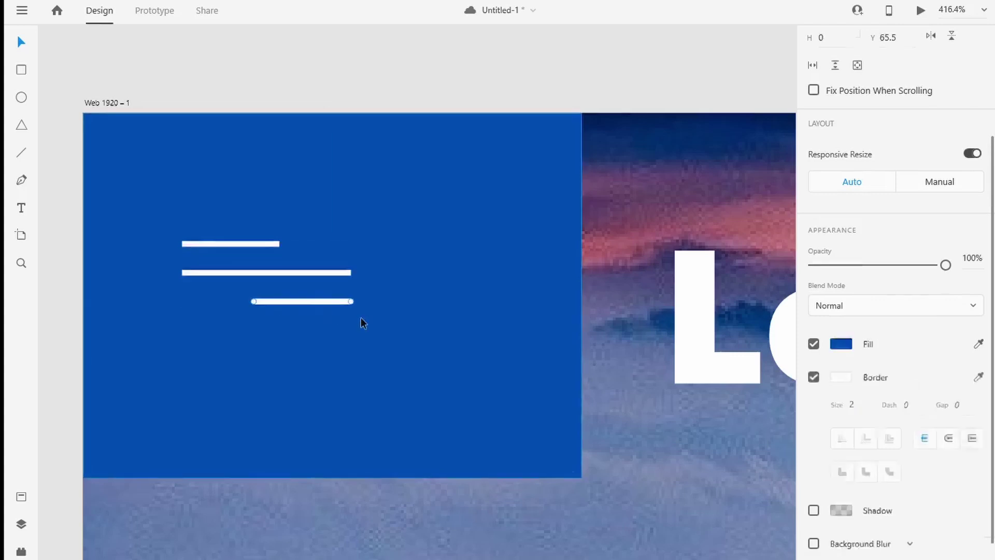
# Select only the three white lines and centre them together in the blue rectangle
pyautogui.click(249, 244)
pyautogui.keyDown('shift'); pyautogui.click(272, 273); pyautogui.keyUp('shift')
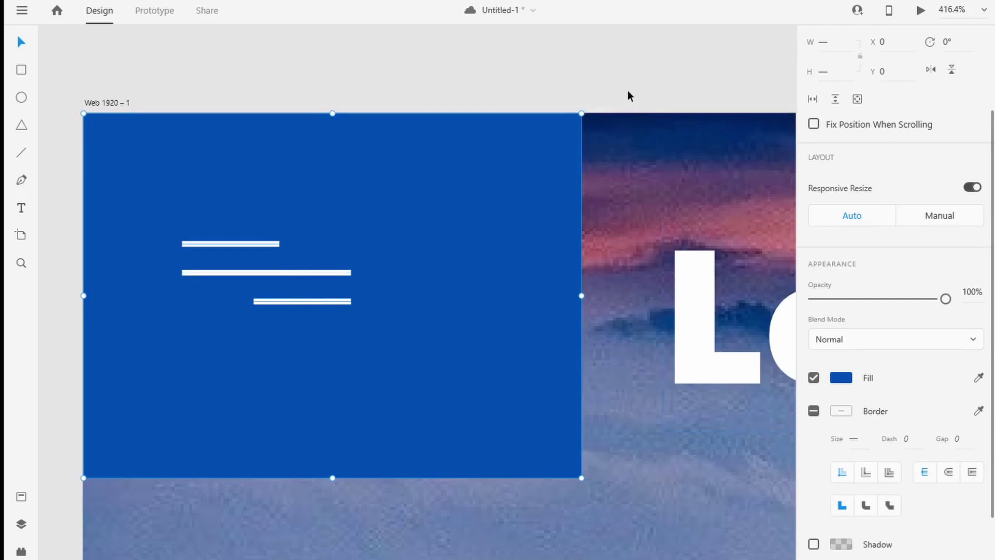
pyautogui.click(241, 244)
pyautogui.keyDown('shift'); pyautogui.click(248, 274); pyautogui.keyUp('shift')
pyautogui.keyDown('shift'); pyautogui.click(291, 301); pyautogui.keyUp('shift')
pyautogui.moveTo(273, 273); pyautogui.dragTo(336, 295)
pyautogui.scroll(-12, 604, 336)
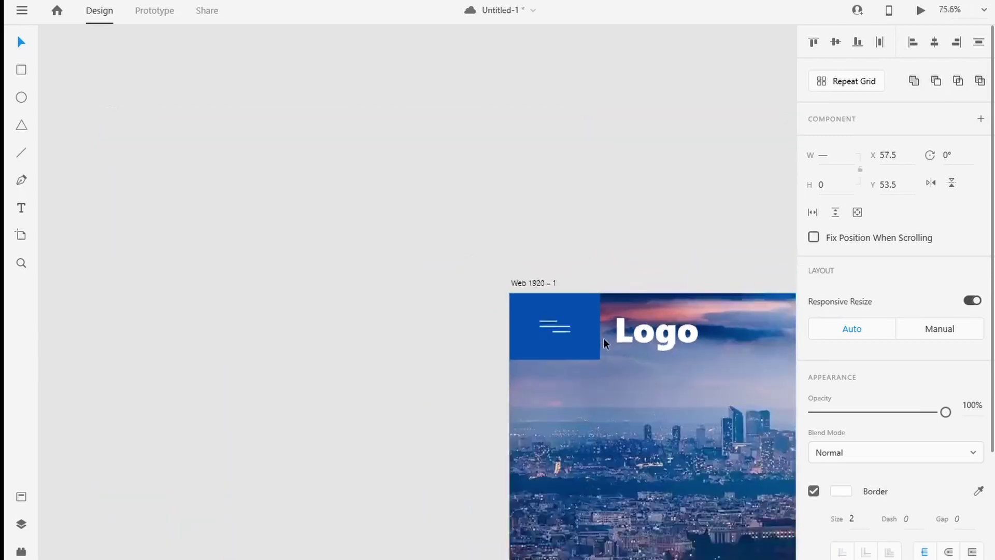
# Move the Logo text level with the menu icon, at about X 202, Y 20
pyautogui.moveTo(679, 412); pyautogui.dragTo(276, 293)
pyautogui.scroll(4, 178, 226)
pyautogui.click(248, 69)
pyautogui.moveTo(286, 209); pyautogui.dragTo(286, 206)
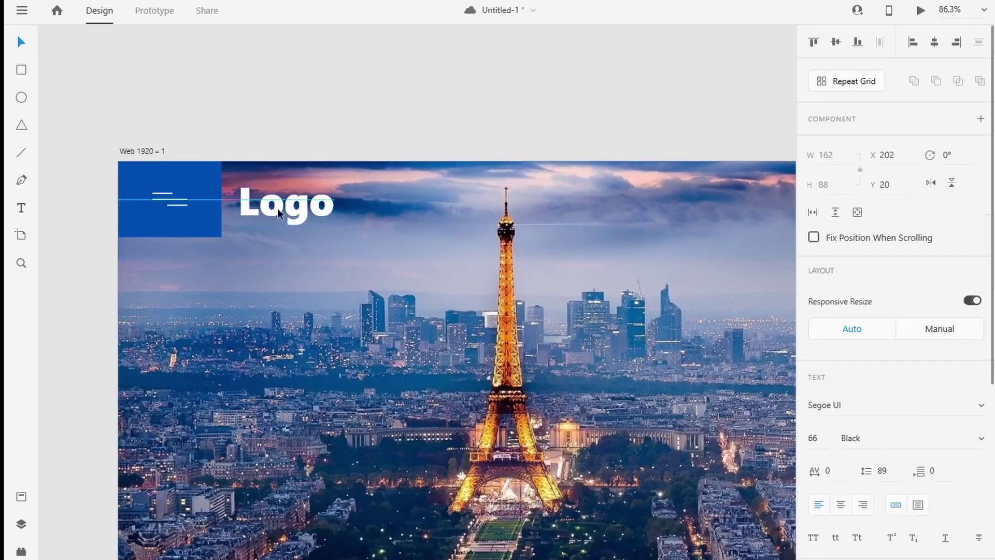
pyautogui.click(332, 120)
# Shorten the menu icon's middle line, realign the lowest line with its right end, and recentre all three lines in the blue rectangle
pyautogui.scroll(-7, 579, 371)
pyautogui.moveTo(711, 442); pyautogui.dragTo(517, 402)
pyautogui.scroll(3, 462, 428)
pyautogui.scroll(2, 269, 290)
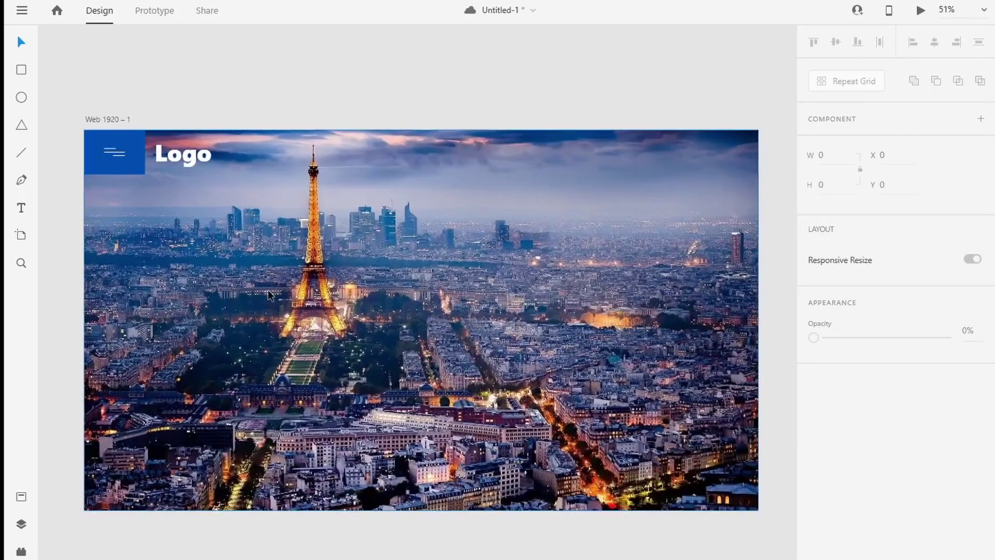
pyautogui.scroll(3, 107, 109)
pyautogui.scroll(3, 149, 179)
pyautogui.click(150, 180)
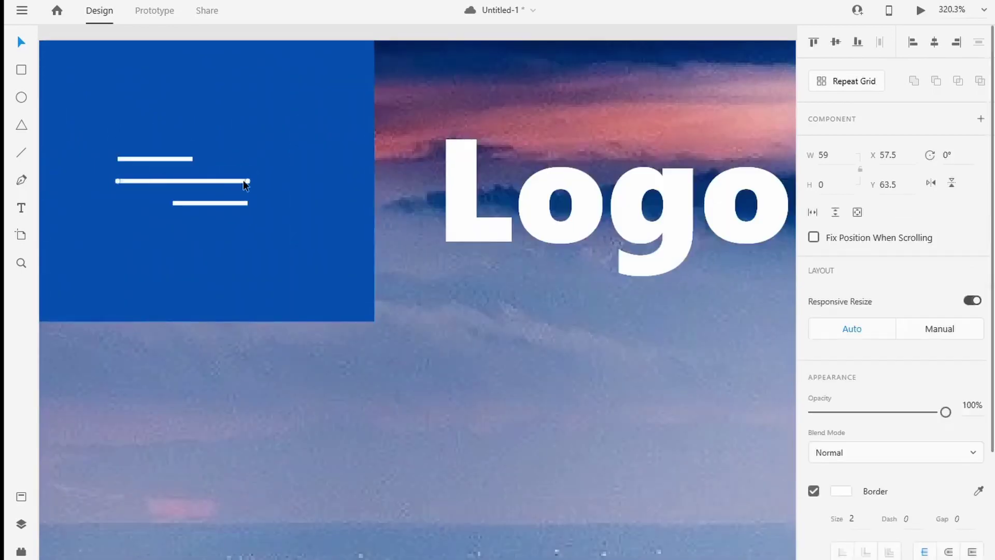
pyautogui.moveTo(220, 203); pyautogui.dragTo(185, 180)
pyautogui.click(153, 181)
pyautogui.keyDown('shift'); pyautogui.click(160, 160); pyautogui.keyUp('shift')
pyautogui.keyDown('shift'); pyautogui.click(173, 204); pyautogui.keyUp('shift')
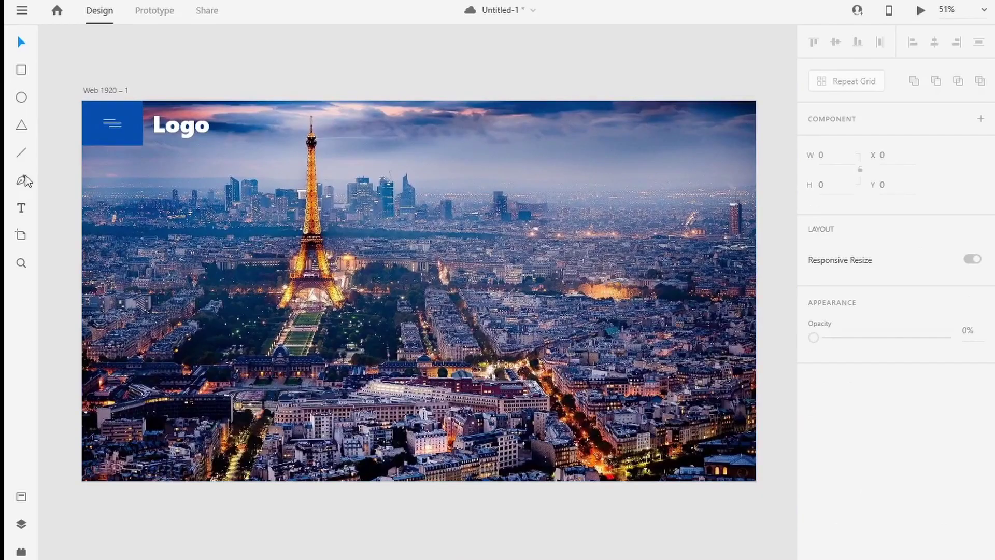
# Draw a borderless 1920 × 1080 rectangle covering the whole artboard
pyautogui.press('r')
pyautogui.moveTo(82, 101)
pyautogui.mouseDown()
pyautogui.moveTo(197, 303)
pyautogui.moveTo(351, 291)
pyautogui.moveTo(756, 482)
pyautogui.mouseUp()
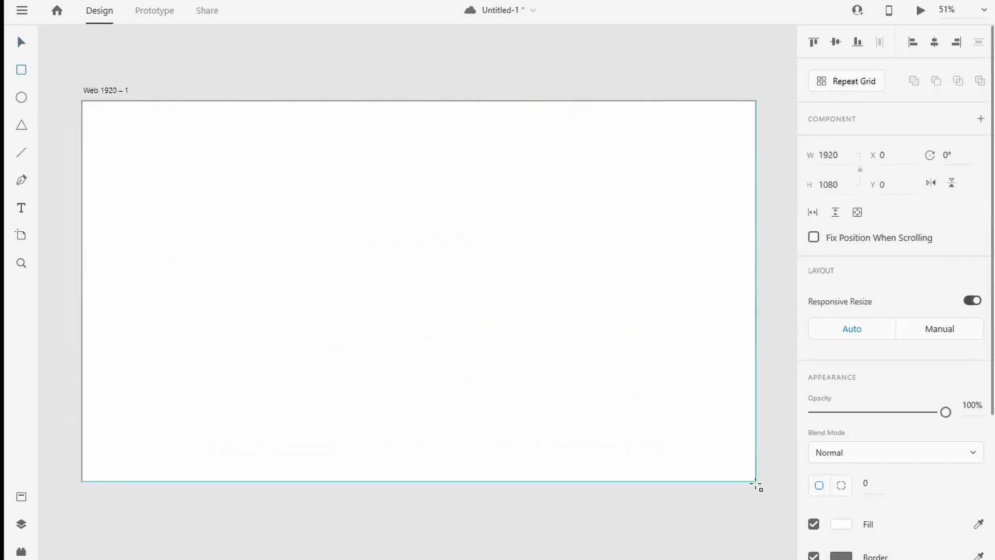
pyautogui.scroll(-3, 841, 365)
pyautogui.click(814, 344)
# Fill the full-artboard rectangle with black and reduce its opacity to 41%
pyautogui.click(840, 410)
pyautogui.moveTo(664, 371); pyautogui.dragTo(623, 464)
pyautogui.click(948, 322)
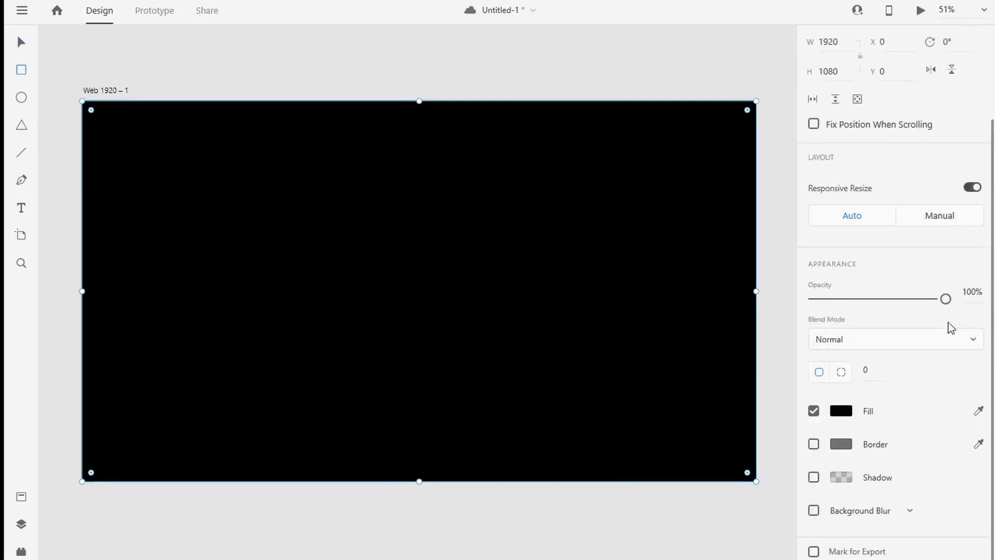
pyautogui.moveTo(946, 300); pyautogui.dragTo(871, 299)
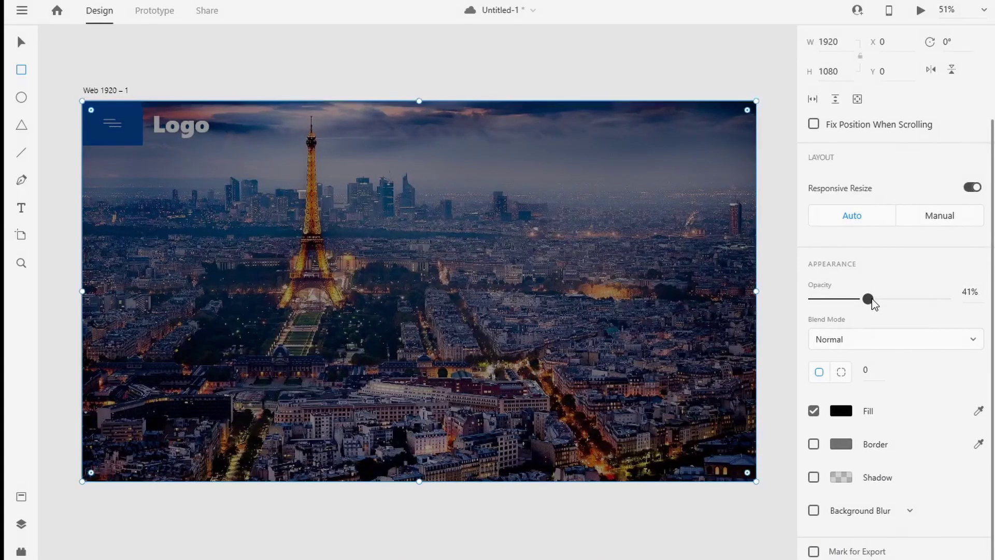
# Send the dark overlay backward so it sits behind the Logo text and menu icon
pyautogui.rightClick(479, 227)
pyautogui.moveTo(553, 321)
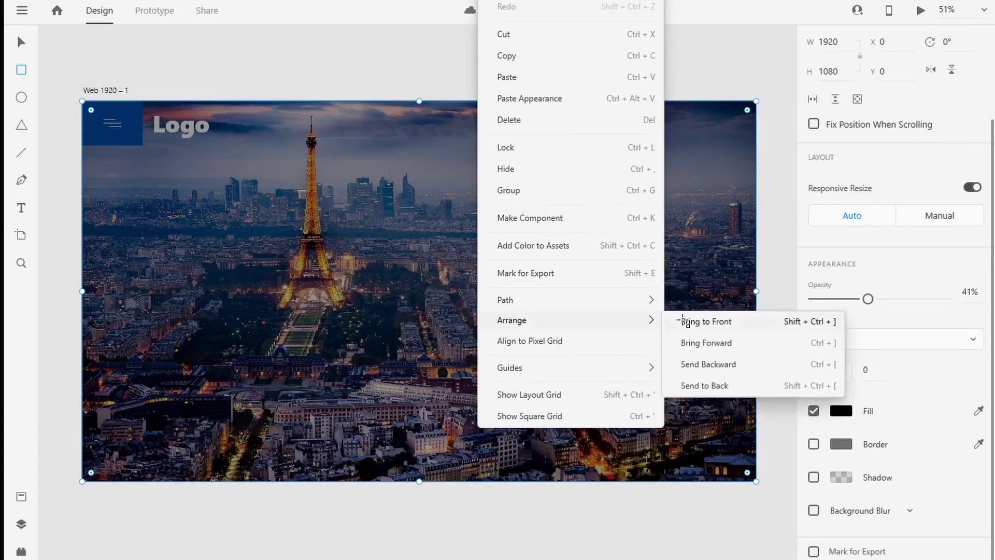
pyautogui.click(719, 366)
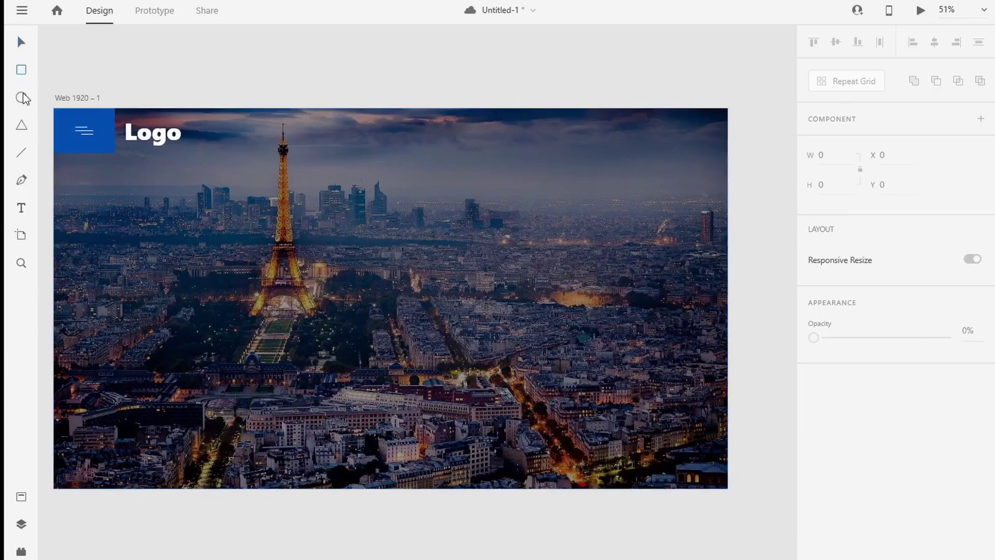
# Draw a button rectangle about 161 × 55 near the artboard's upper-right corner, level with the Logo text
pyautogui.moveTo(655, 121); pyautogui.dragTo(711, 139)
pyautogui.scroll(5, 710, 134)
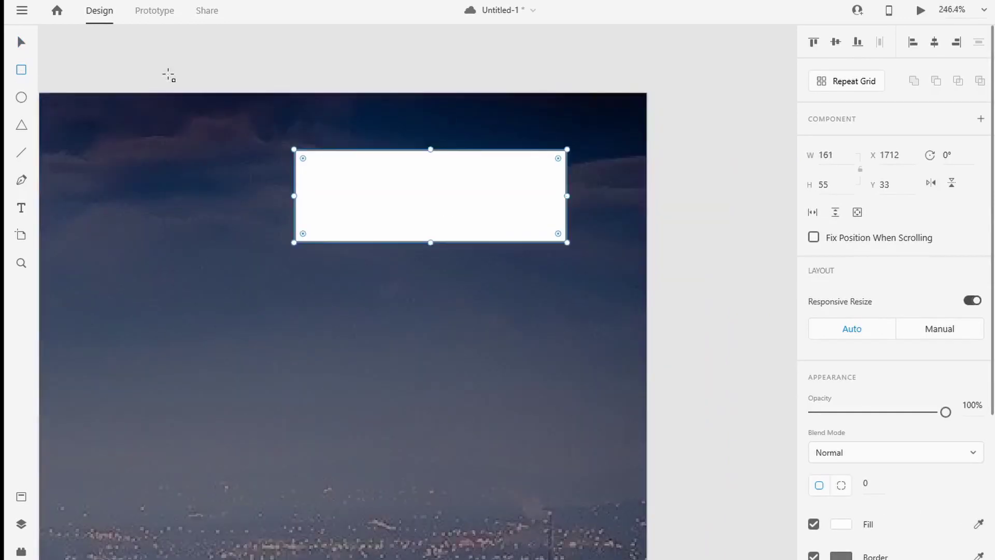
pyautogui.click(21, 43)
pyautogui.scroll(-10, 413, 187)
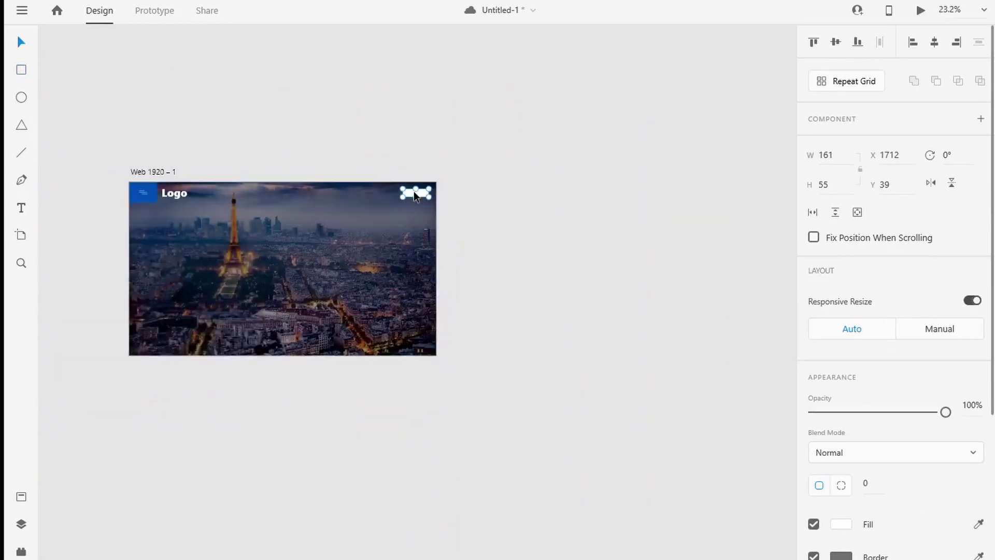
pyautogui.moveTo(413, 191); pyautogui.dragTo(412, 190)
pyautogui.scroll(8, 415, 176)
# Style the button rectangle with a corner radius of 28 and the saved blue fill without a border
pyautogui.moveTo(486, 278); pyautogui.dragTo(438, 310)
pyautogui.scroll(-1, 442, 311)
pyautogui.click(841, 524)
pyautogui.click(667, 543)
pyautogui.scroll(-2, 869, 451)
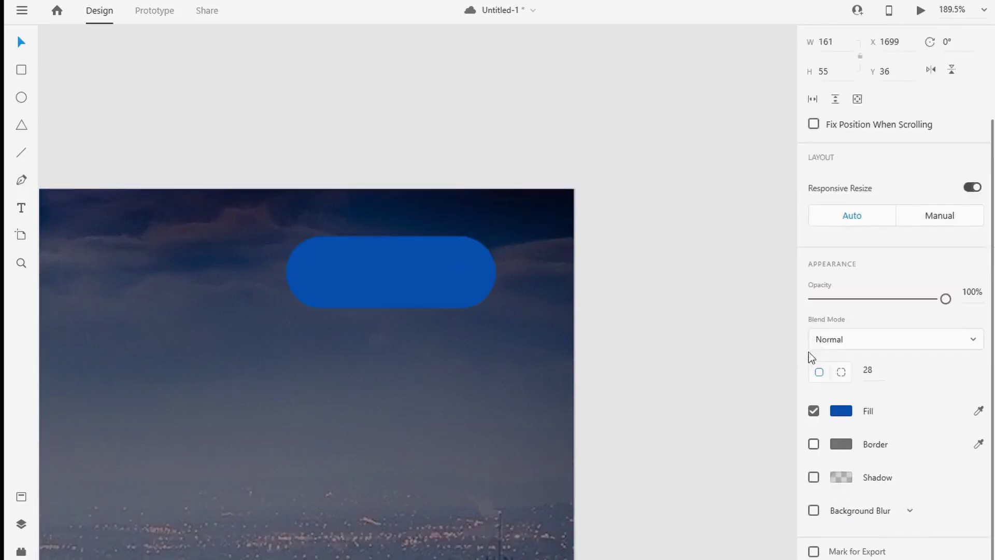
# Add the text "Login" over the blue button and set its font size to 30
pyautogui.click(337, 274)
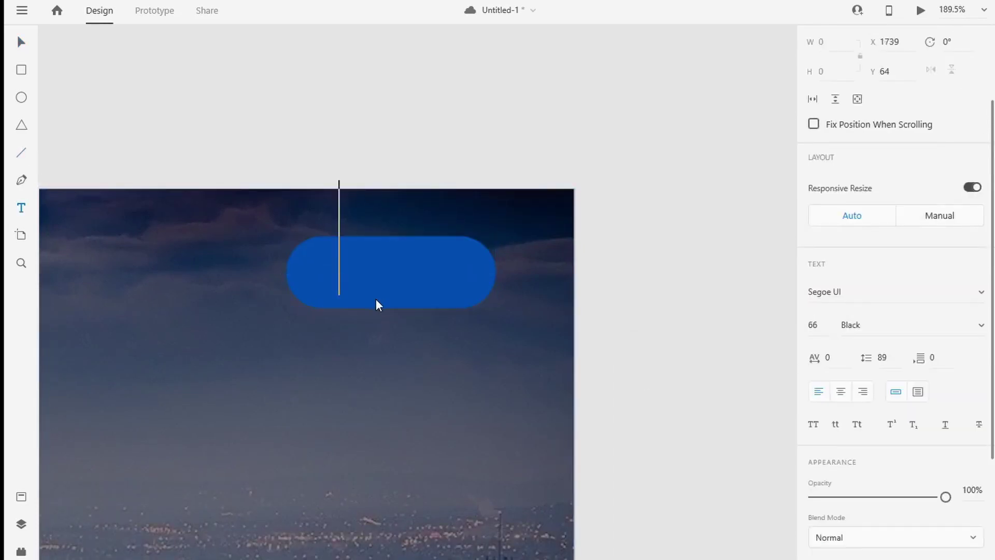
pyautogui.write('Login')
pyautogui.doubleClick(460, 264)
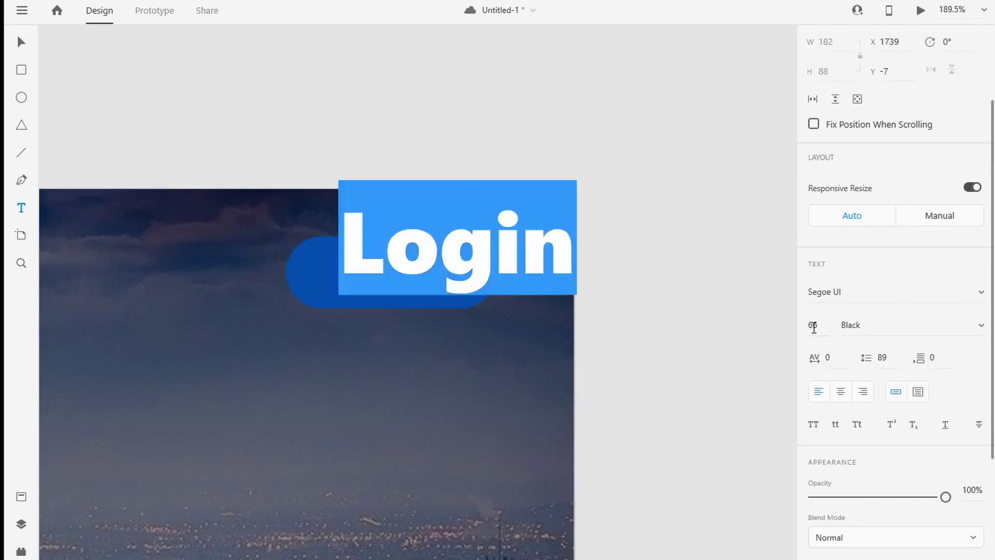
pyautogui.click(814, 327)
pyautogui.press('Down')
pyautogui.press('Down')
pyautogui.press('Down')
pyautogui.press('Down')
pyautogui.press('Down')
pyautogui.press('Down')
pyautogui.press('Down')
pyautogui.press('Down')
pyautogui.press('Down')
pyautogui.press('Down')
pyautogui.press('Down')
pyautogui.press('Down')
pyautogui.press('Down')
pyautogui.press('Down')
pyautogui.press('Down')
pyautogui.press('Down')
pyautogui.press('Down')
pyautogui.press('Down')
pyautogui.press('Down')
pyautogui.press('Down')
pyautogui.press('Down')
pyautogui.press('Down')
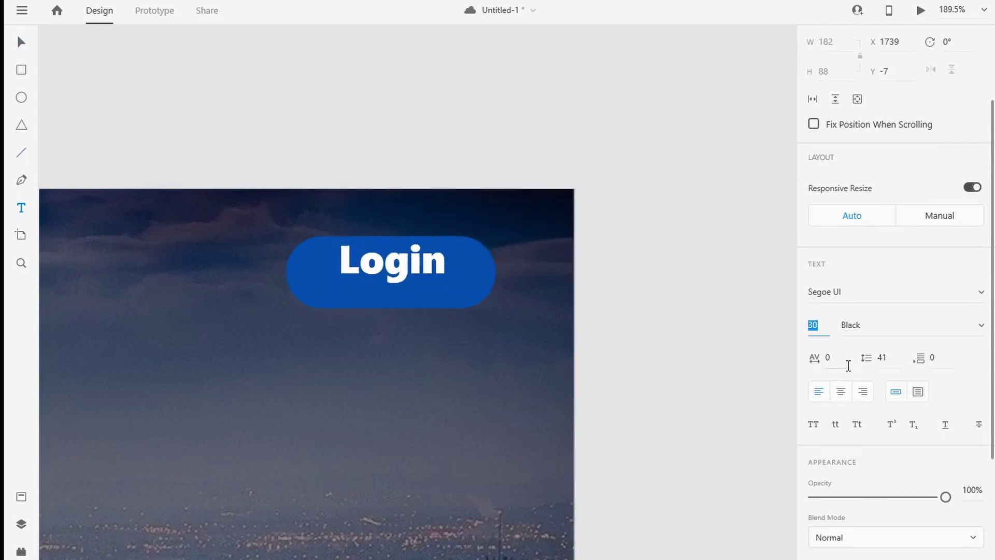
# Set the Login text's weight to Regular and position it in the middle of the blue button
pyautogui.click(981, 325)
pyautogui.click(898, 164)
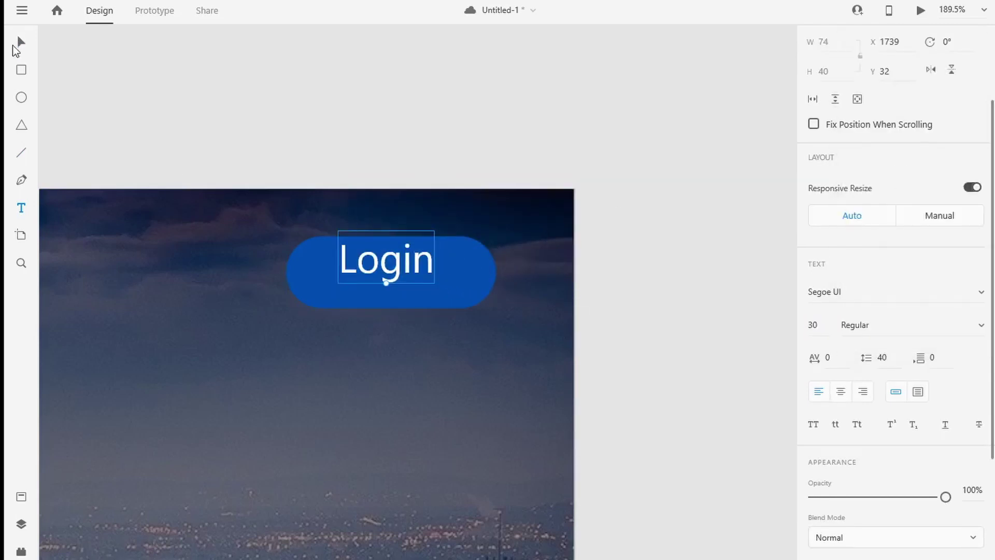
pyautogui.moveTo(401, 272); pyautogui.dragTo(396, 280)
pyautogui.click(679, 276)
pyautogui.click(397, 332)
pyautogui.click(359, 363)
# Set the Login text's font size to 27 and recentre it on the blue button
pyautogui.scroll(-8, 359, 363)
pyautogui.moveTo(303, 434); pyautogui.dragTo(418, 359)
pyautogui.scroll(2, 416, 358)
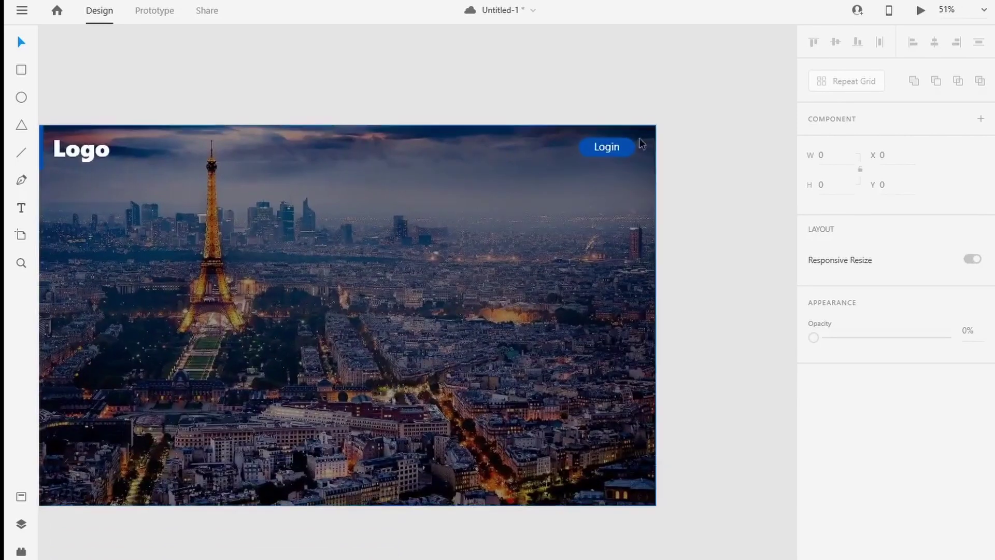
pyautogui.click(607, 147)
pyautogui.write('27')
pyautogui.press('Return')
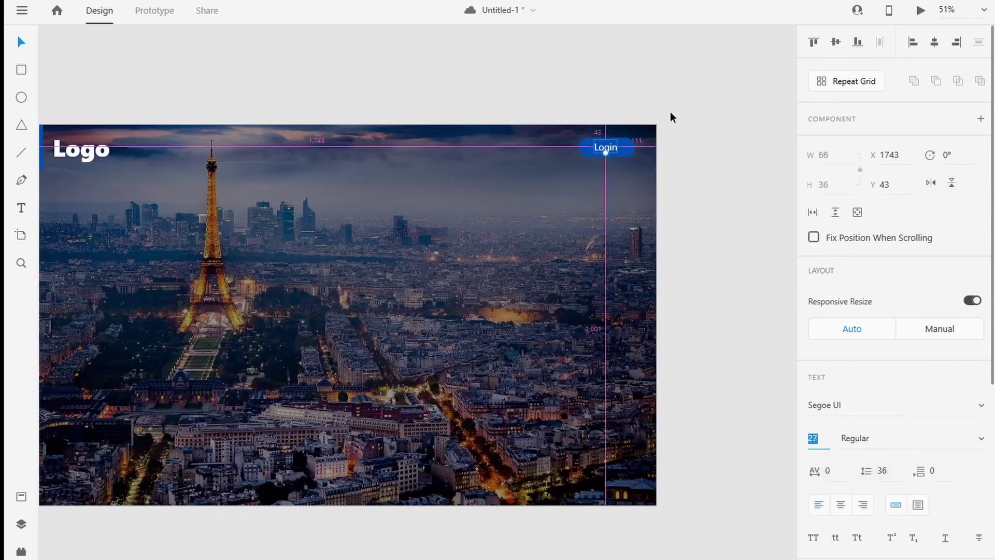
pyautogui.scroll(15, 611, 142)
pyautogui.scroll(-15, 597, 186)
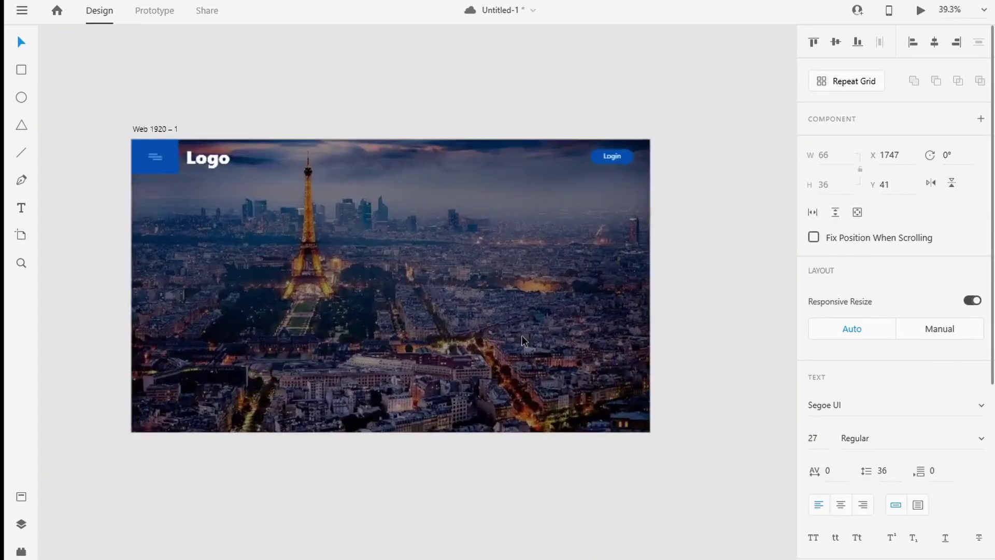
pyautogui.click(471, 91)
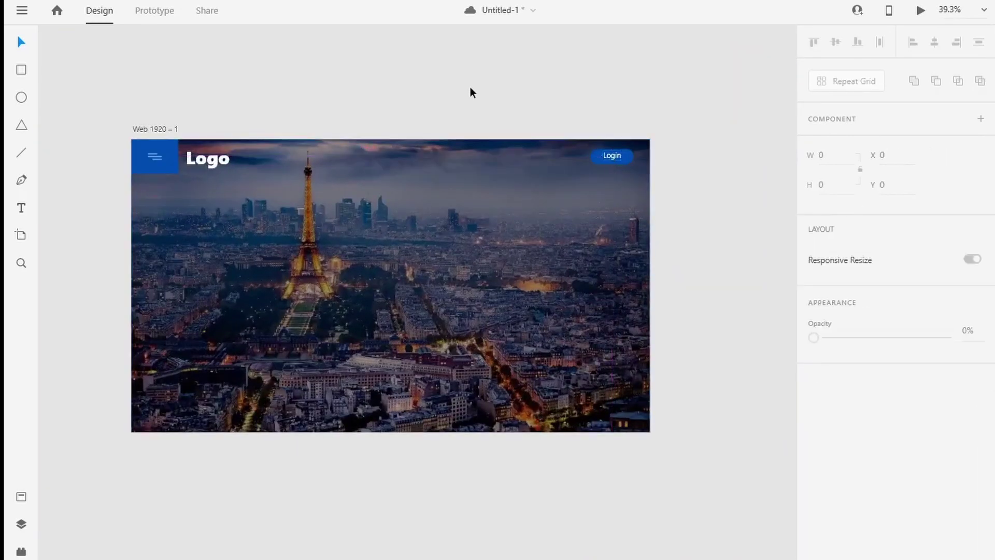
# Duplicate the Logo text to the centre of the artboard and change the copy's wording to "PARIS"
pyautogui.click(22, 46)
pyautogui.click(207, 165)
pyautogui.moveTo(207, 164); pyautogui.dragTo(398, 285)
pyautogui.doubleClick(398, 285)
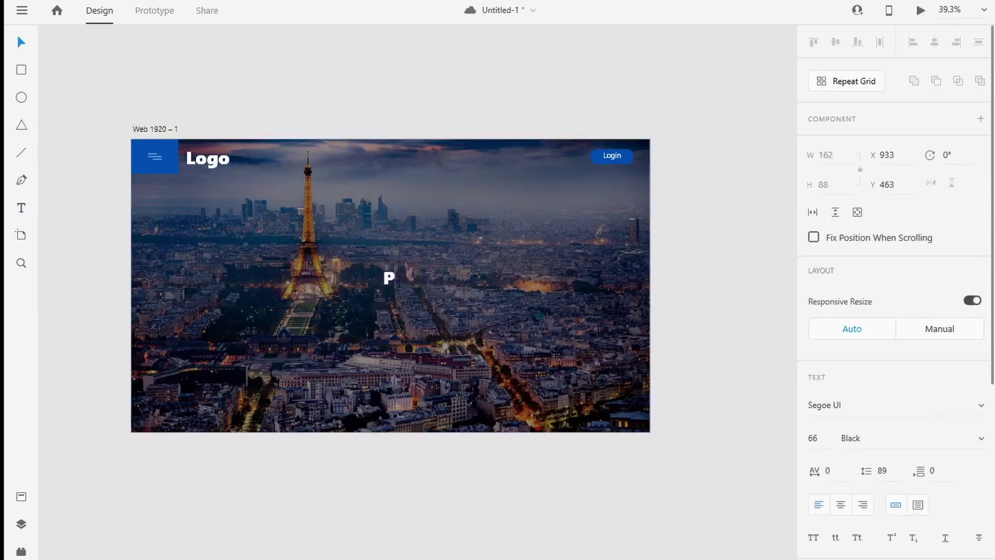
# Enlarge the PARIS heading's font size to 150
pyautogui.scroll(-2, 813, 366)
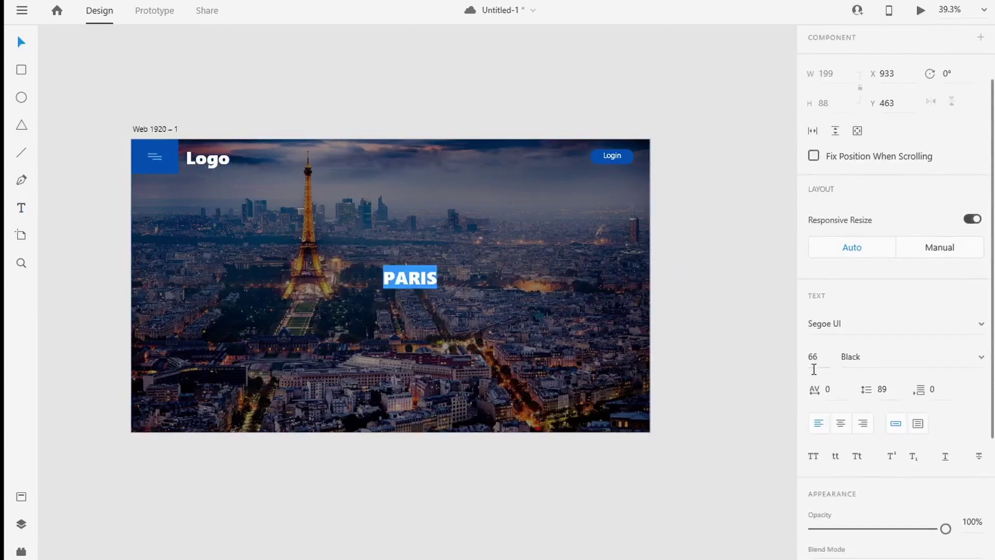
pyautogui.click(813, 356)
pyautogui.hotkey('shift', 'Up')
pyautogui.hotkey('shift', 'Up')
pyautogui.hotkey('shift', 'Up')
pyautogui.hotkey('shift', 'Up')
pyautogui.hotkey('shift', 'Up')
pyautogui.hotkey('shift', 'Up')
pyautogui.hotkey('shift', 'Up')
pyautogui.hotkey('shift', 'Up')
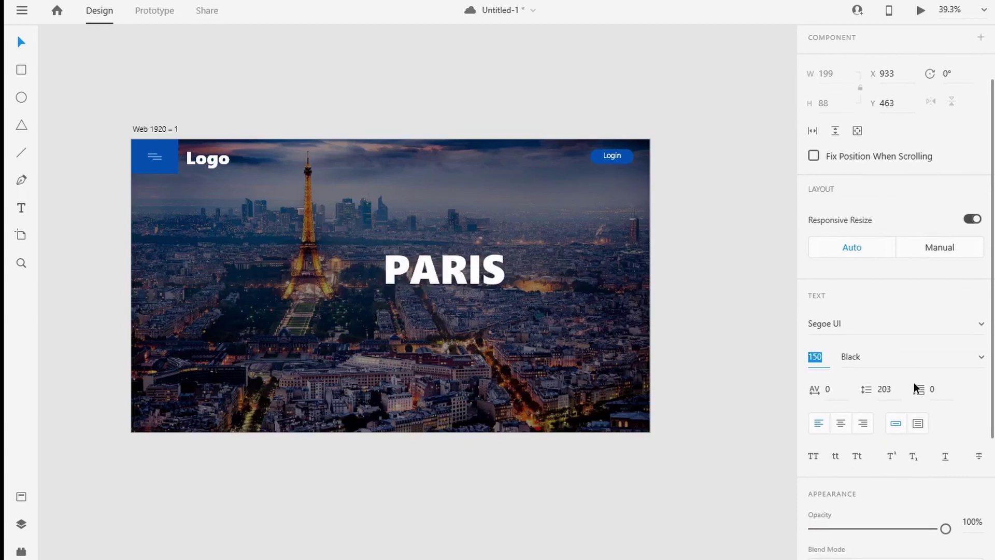
# Set the PARIS heading's font size to 170 and centre it horizontally on the artboard
pyautogui.press('Down')
pyautogui.scroll(2, 927, 49)
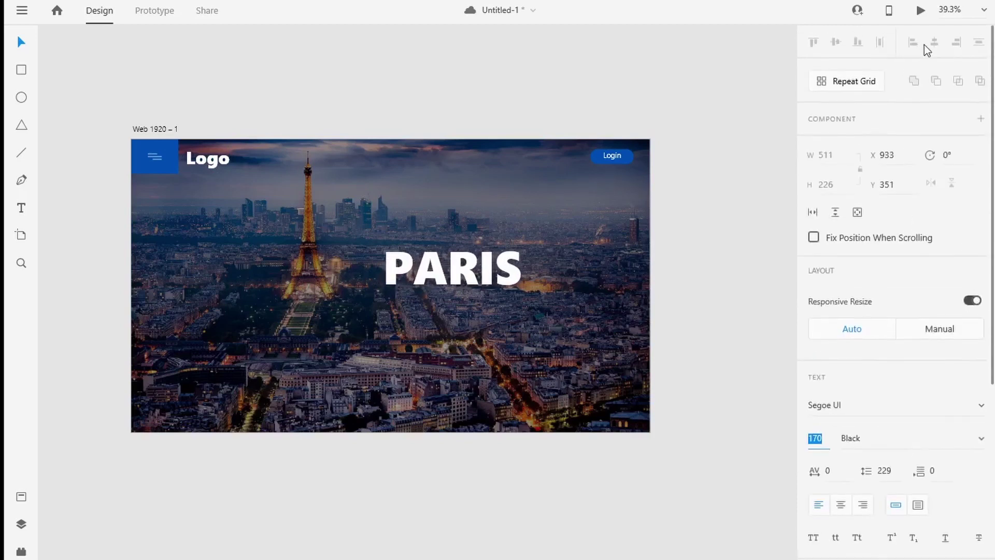
pyautogui.click(15, 45)
pyautogui.click(196, 74)
pyautogui.moveTo(449, 271); pyautogui.dragTo(410, 271)
pyautogui.click(936, 44)
pyautogui.click(753, 194)
# Draw a white rectangle about 1538 by 100, centre it horizontally and move it near the artboard's lower edge
pyautogui.scroll(2, 393, 218)
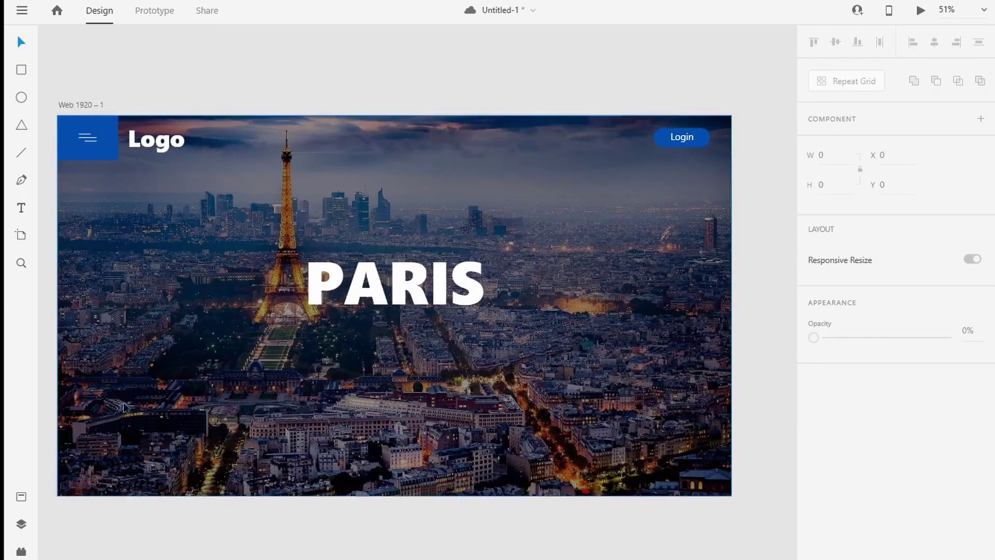
pyautogui.moveTo(119, 353)
pyautogui.mouseDown()
pyautogui.moveTo(256, 414)
pyautogui.moveTo(659, 389)
pyautogui.mouseUp()
pyautogui.click(935, 42)
pyautogui.press('v')
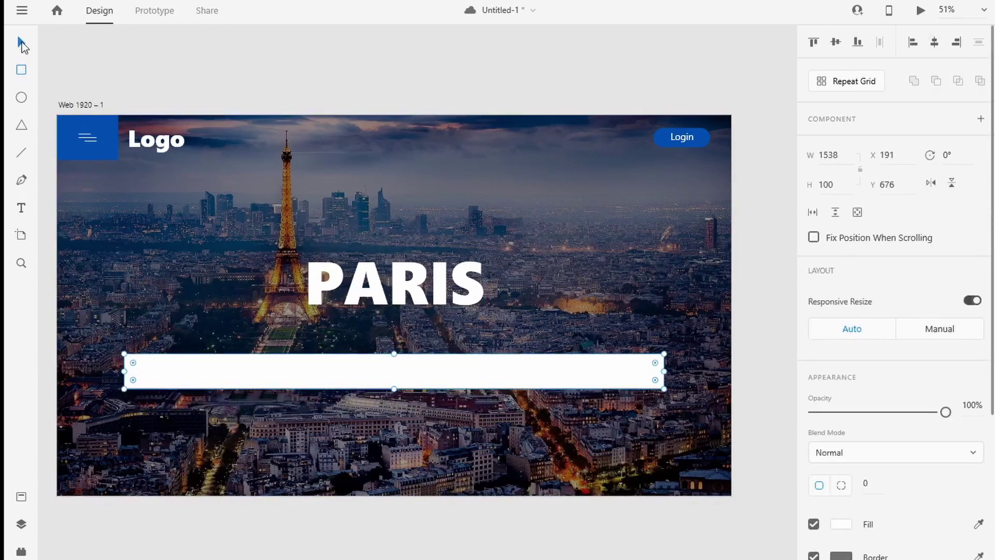
pyautogui.moveTo(394, 371); pyautogui.dragTo(396, 447)
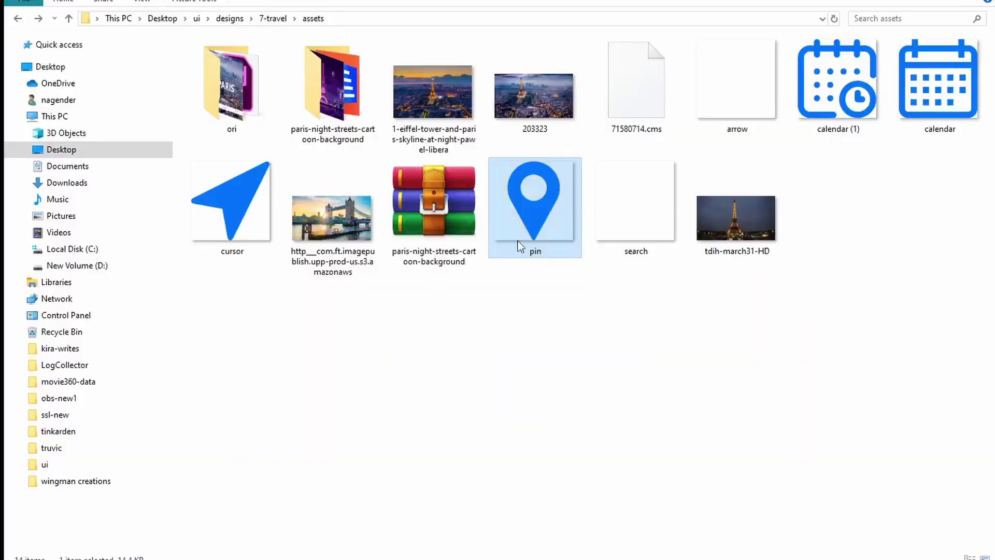
# Import the pin image from the assets folder, size it to 33 by 33 and place it at the white bar's left end
pyautogui.moveTo(518, 242); pyautogui.dragTo(288, 359)
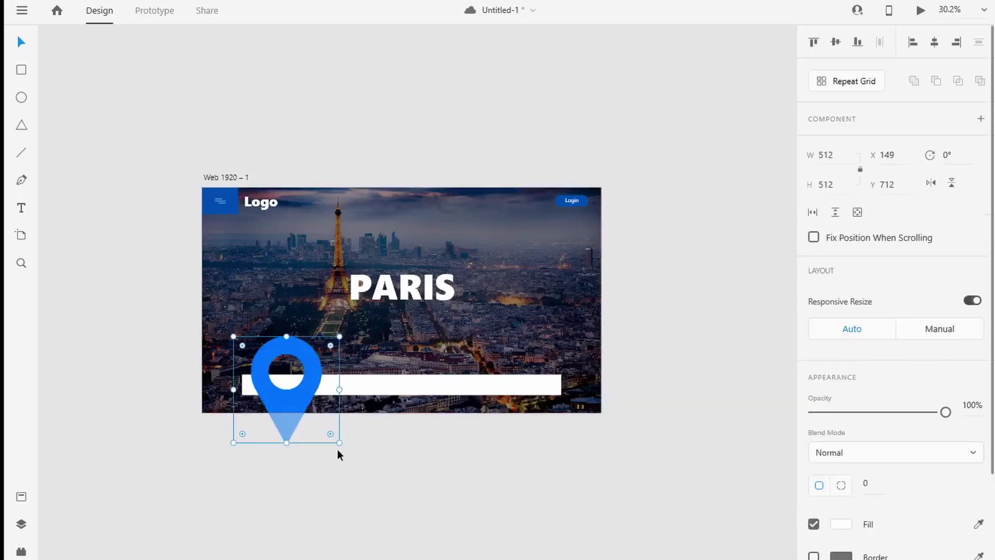
pyautogui.moveTo(334, 437); pyautogui.dragTo(267, 367)
pyautogui.press('Tab')
pyautogui.scroll(5, 211, 347)
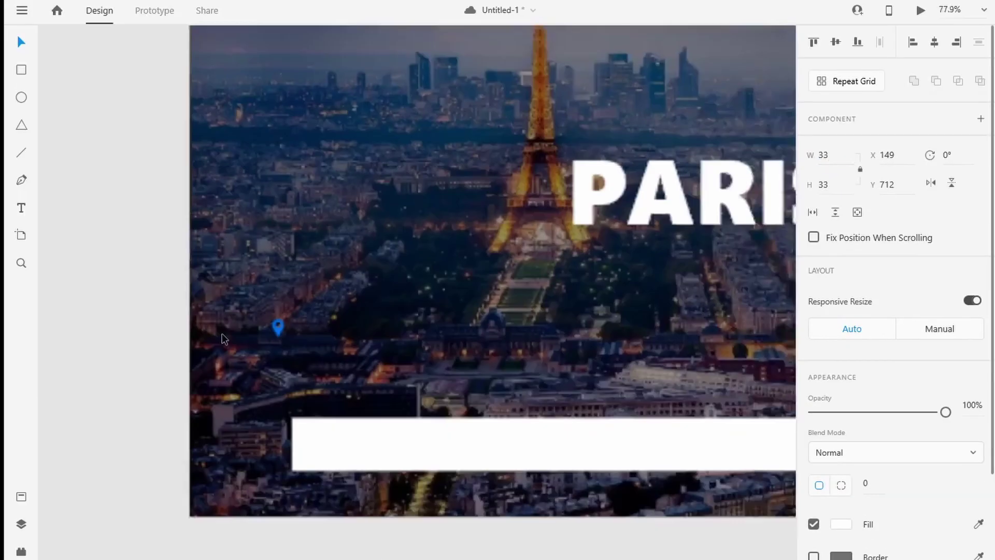
pyautogui.moveTo(288, 330); pyautogui.dragTo(332, 459)
# Import the cursor image, size it to 33 by 33 and place it beside the pin icon on the white bar
pyautogui.hotkey('alt', 'Tab')
pyautogui.moveTo(231, 207); pyautogui.dragTo(361, 392)
pyautogui.click(829, 156)
pyautogui.write('33')
pyautogui.press('Tab')
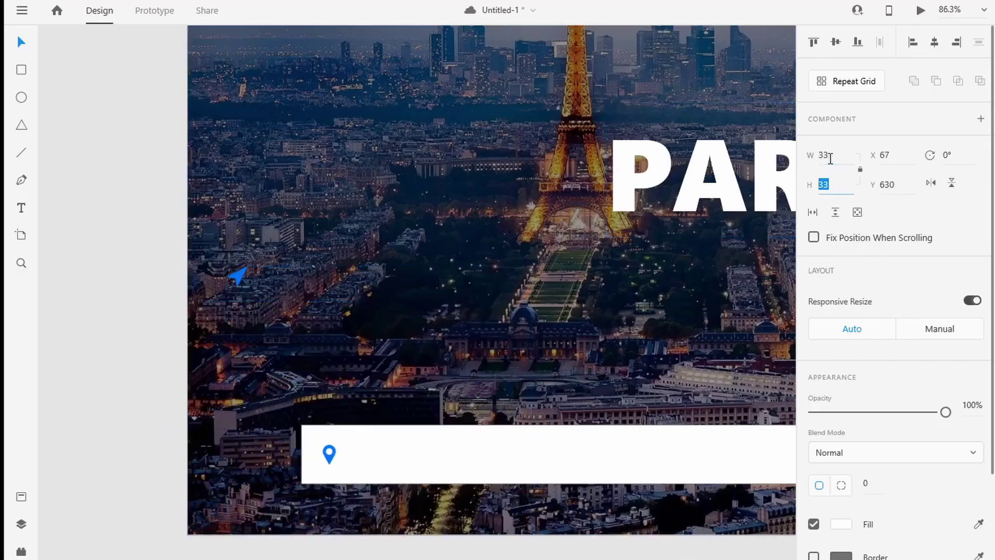
pyautogui.moveTo(238, 275); pyautogui.dragTo(382, 455)
# Import the calendar (1) image, size it to 33 by 33 and place it after the cursor icon on the bar
pyautogui.hotkey('alt', 'Tab')
pyautogui.moveTo(838, 83); pyautogui.dragTo(101, 272)
pyautogui.write('33')
pyautogui.press('Tab')
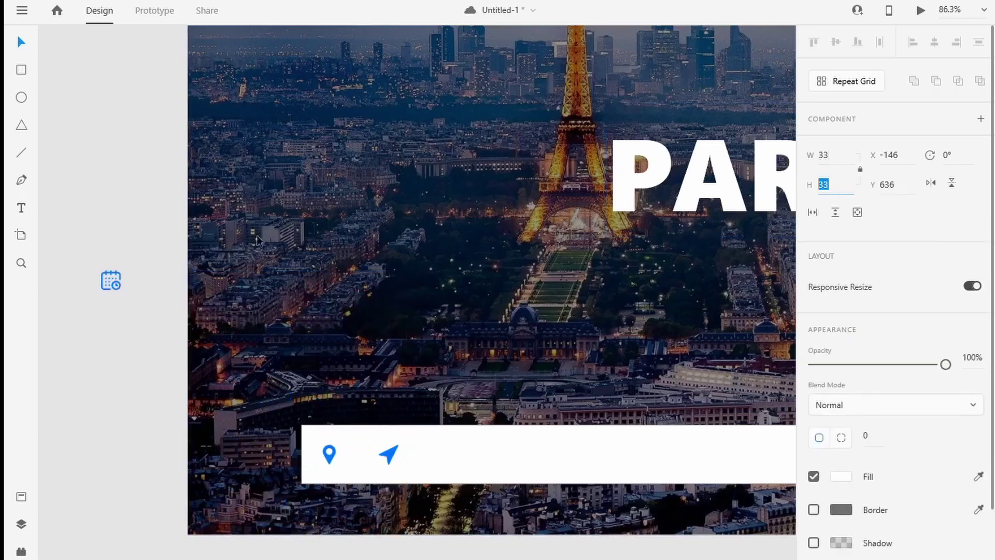
# Import the calendar image, size it to 33 by 33 and place it after the calendar (1) icon on the bar
pyautogui.hotkey('alt', 'Tab')
pyautogui.moveTo(938, 82); pyautogui.dragTo(160, 265)
pyautogui.click(826, 156)
pyautogui.write('33')
pyautogui.press('Tab')
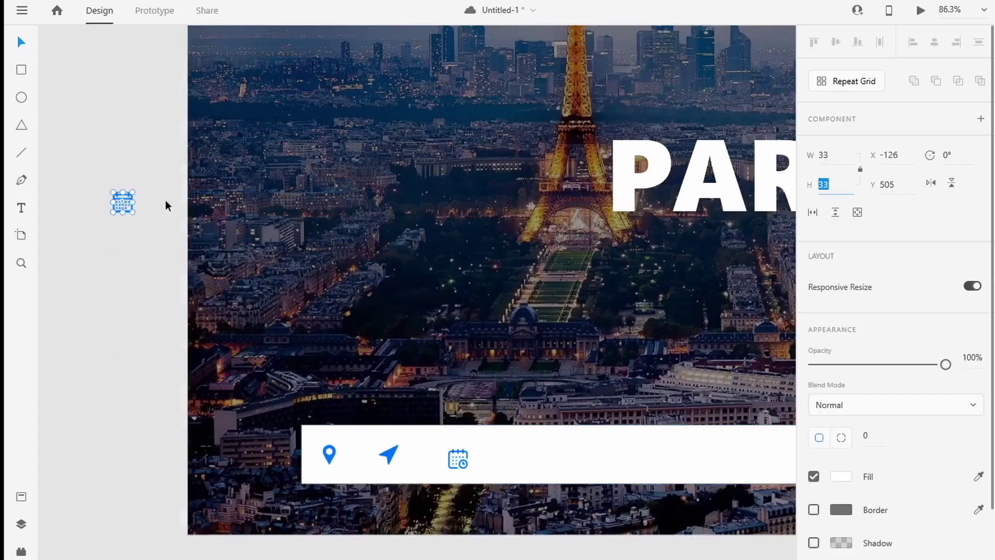
pyautogui.moveTo(508, 404); pyautogui.dragTo(521, 460)
pyautogui.scroll(-2, 621, 467)
pyautogui.moveTo(625, 479); pyautogui.dragTo(297, 478)
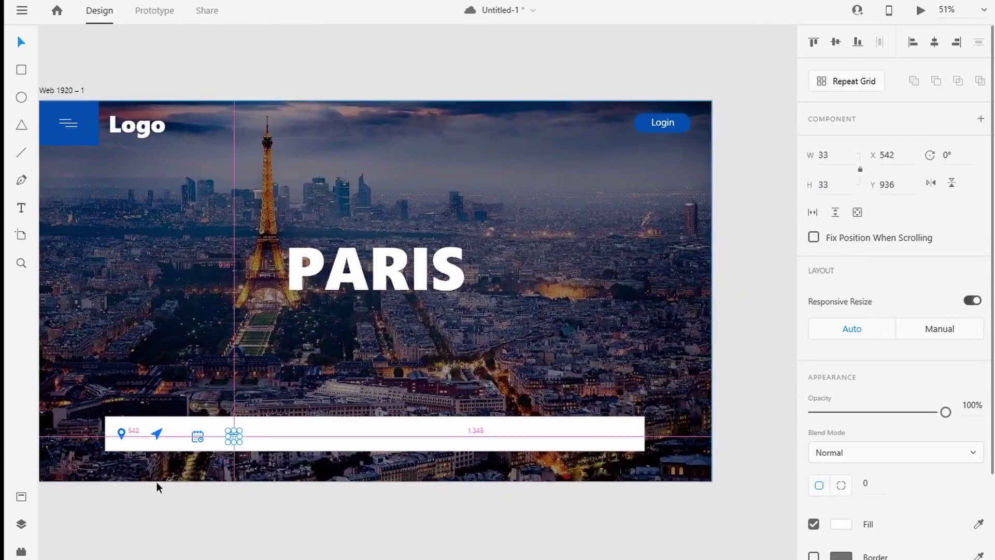
# Draw a full-height rectangle at the white bar's right end, fill it with the saved dark blue and remove its border
pyautogui.scroll(1, 157, 482)
pyautogui.moveTo(637, 476); pyautogui.dragTo(599, 477)
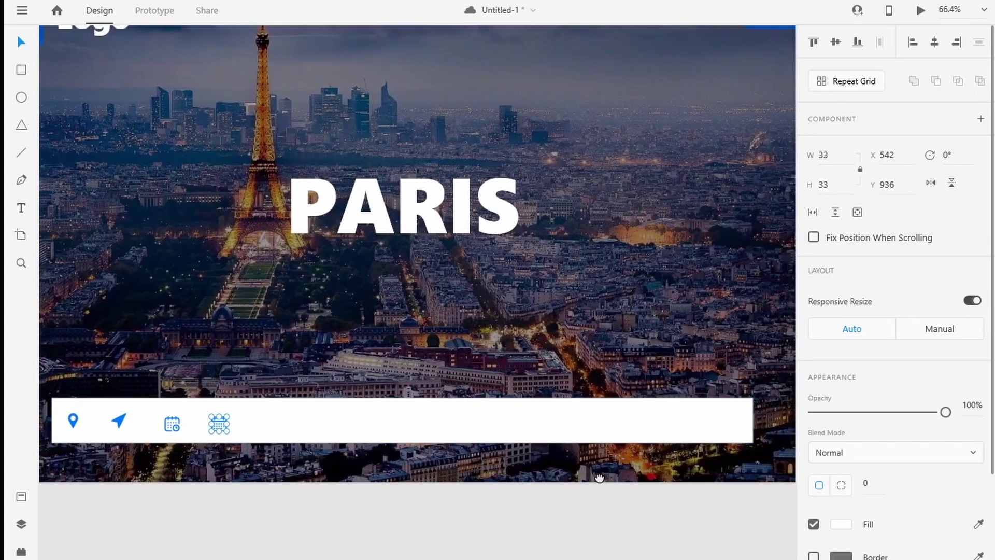
pyautogui.click(21, 70)
pyautogui.moveTo(53, 398); pyautogui.dragTo(701, 442)
pyautogui.scroll(-3, 846, 413)
pyautogui.click(840, 362)
pyautogui.click(668, 454)
pyautogui.click(912, 342)
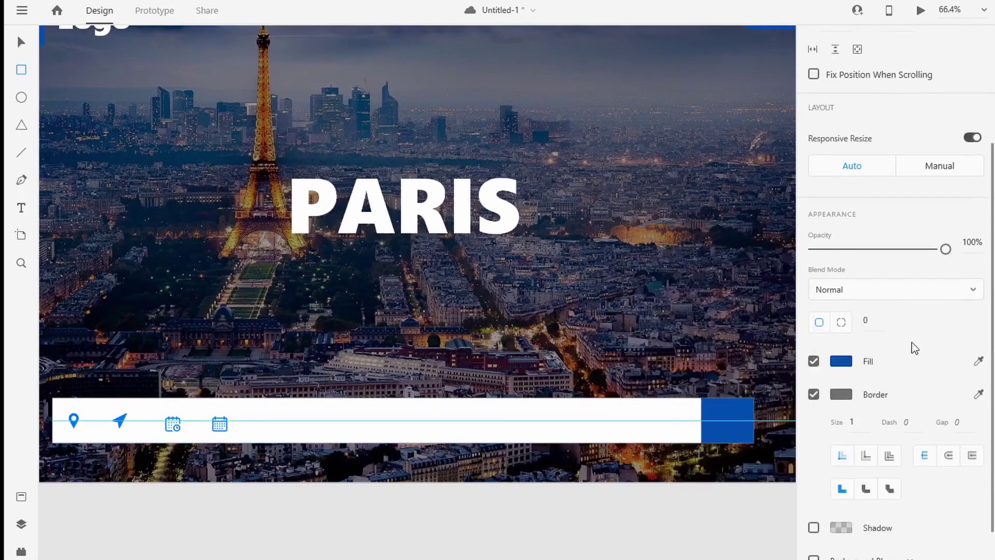
pyautogui.click(812, 395)
# Import the search image, size it to 35 by 35 and centre it on the blue block of the bar
pyautogui.hotkey('alt', 'Tab')
pyautogui.moveTo(636, 201); pyautogui.dragTo(684, 312)
pyautogui.hotkey('alt', 'Tab')
pyautogui.doubleClick(826, 89)
pyautogui.write('35')
pyautogui.press('Tab')
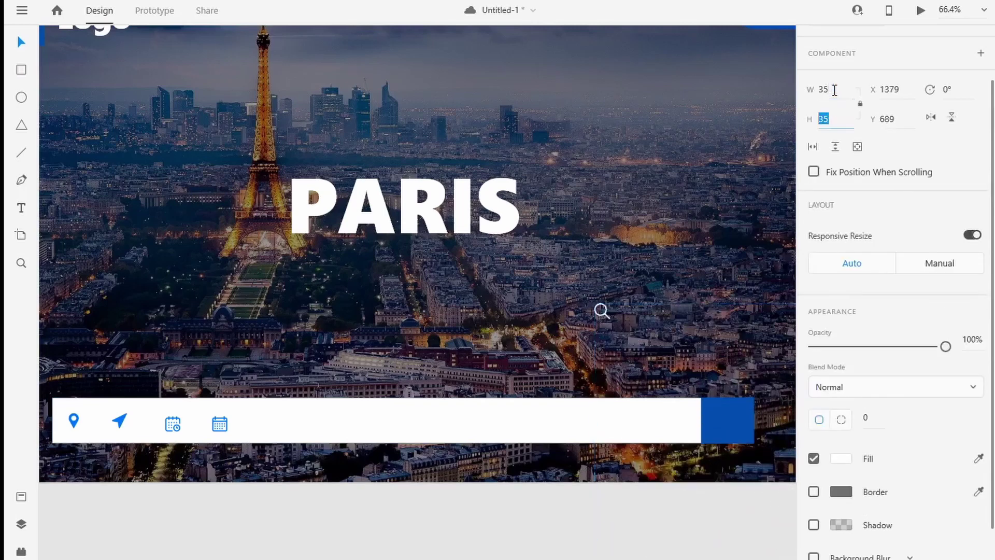
pyautogui.moveTo(726, 416); pyautogui.dragTo(688, 445)
pyautogui.scroll(4, 753, 416)
pyautogui.scroll(-4, 689, 468)
pyautogui.click(406, 537)
# Move the two calendar icons to the middle and right part of the bar and nudge them into vertical alignment
pyautogui.scroll(-2, 107, 473)
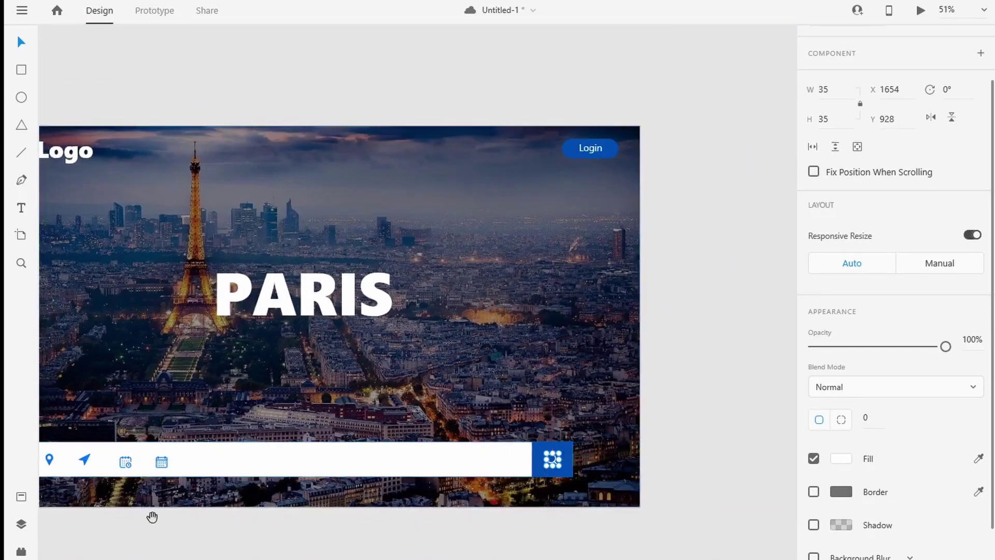
pyautogui.hscroll(-2, 151, 515)
pyautogui.moveTo(225, 461); pyautogui.dragTo(470, 458)
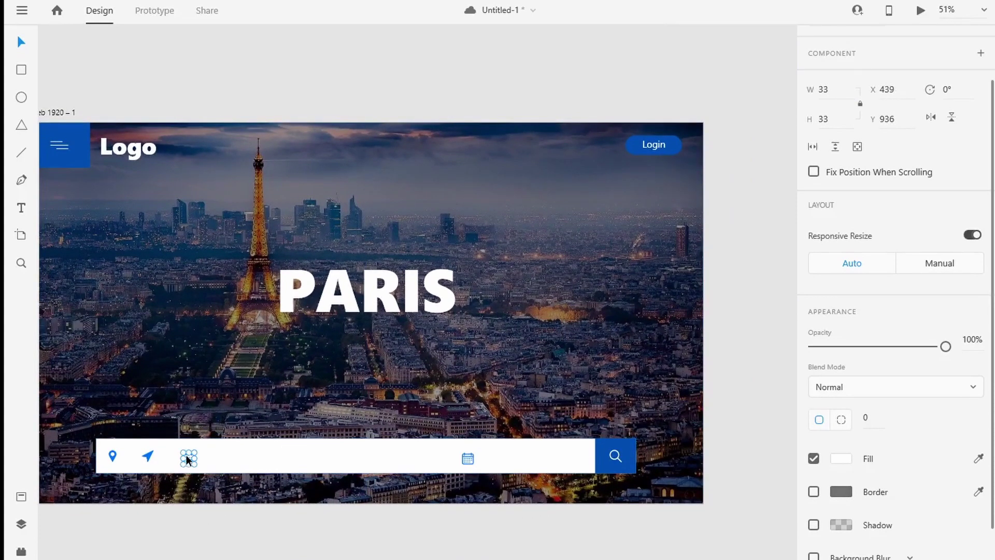
pyautogui.moveTo(186, 459); pyautogui.dragTo(328, 435)
pyautogui.scroll(5, 336, 458)
pyautogui.click(625, 455)
pyautogui.press('Up')
pyautogui.press('Up')
pyautogui.scroll(-5, 373, 466)
pyautogui.scroll(5, 383, 475)
pyautogui.scroll(-7, 327, 436)
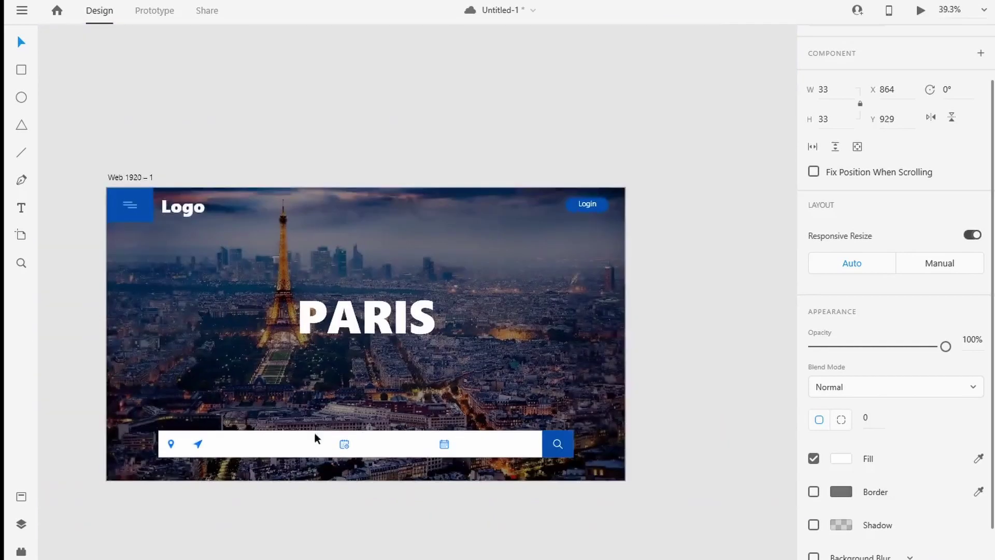
# Reposition the cursor icon and both calendar icons so the four field icons are evenly spaced along the bar
pyautogui.scroll(2, 315, 434)
pyautogui.moveTo(222, 444); pyautogui.dragTo(283, 444)
pyautogui.moveTo(544, 445); pyautogui.dragTo(549, 446)
pyautogui.moveTo(412, 445); pyautogui.dragTo(297, 444)
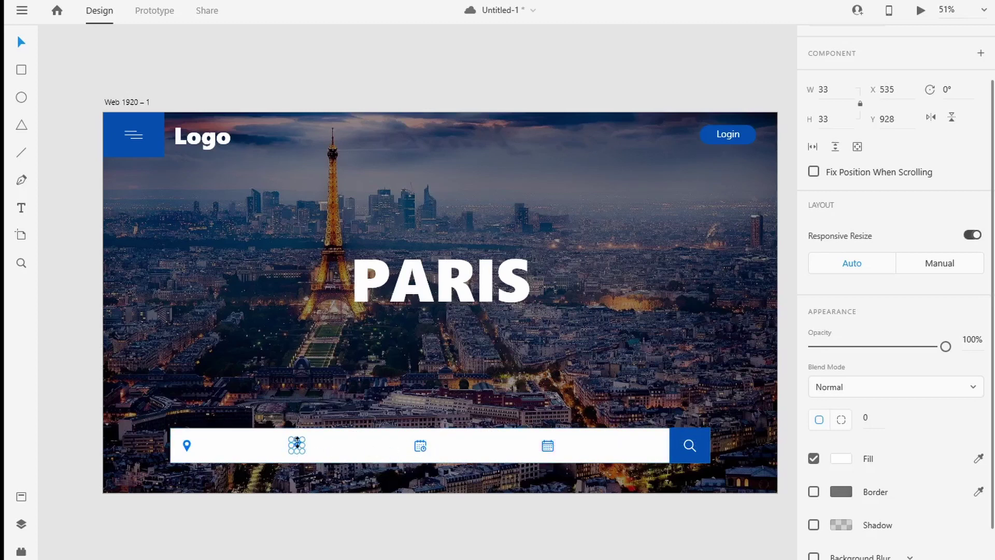
pyautogui.moveTo(297, 448); pyautogui.dragTo(297, 448)
pyautogui.click(338, 443)
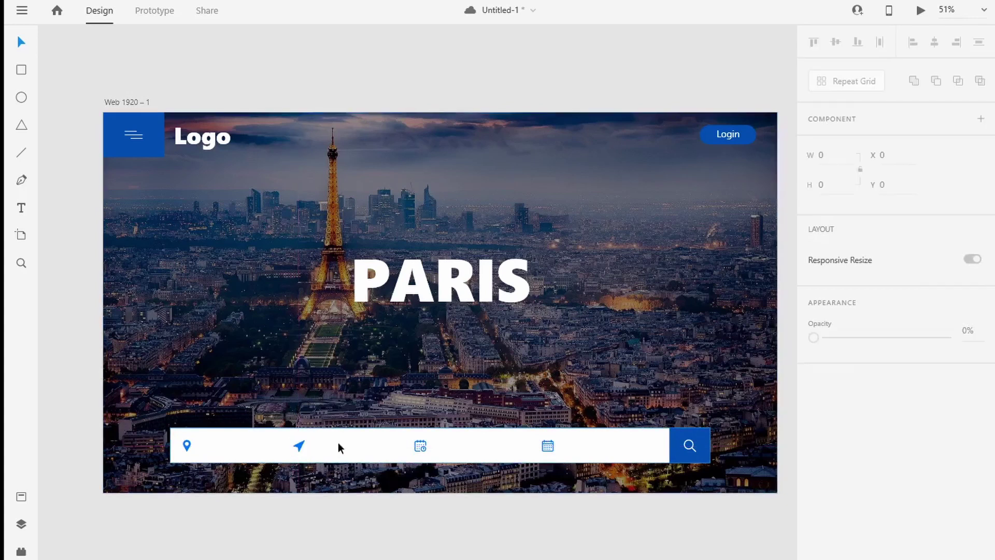
pyautogui.moveTo(551, 447); pyautogui.dragTo(556, 448)
pyautogui.moveTo(417, 445); pyautogui.dragTo(427, 445)
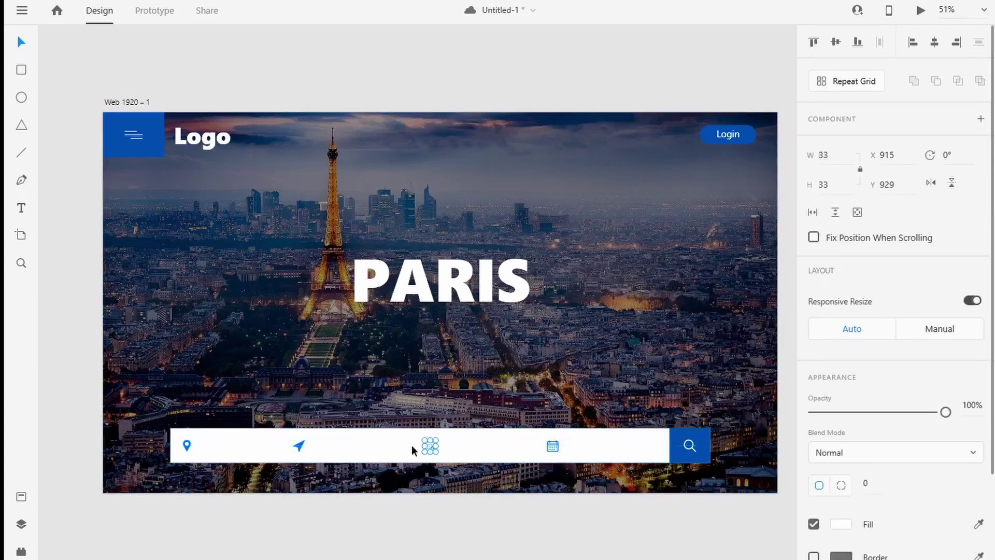
pyautogui.moveTo(300, 446); pyautogui.dragTo(309, 445)
pyautogui.click(366, 419)
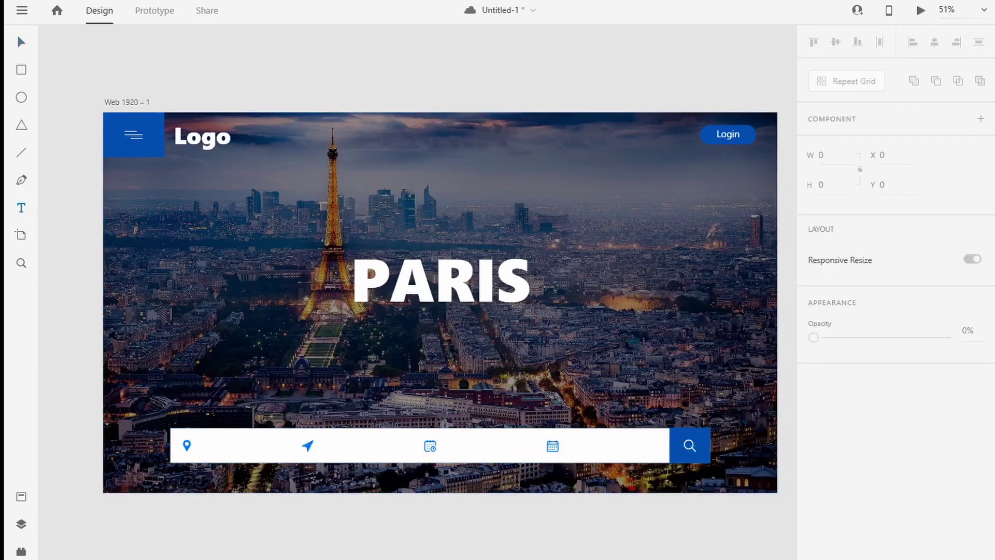
# Add the text "From" beside the pin icon and change its fill to black
pyautogui.scroll(3, 290, 553)
pyautogui.click(164, 413)
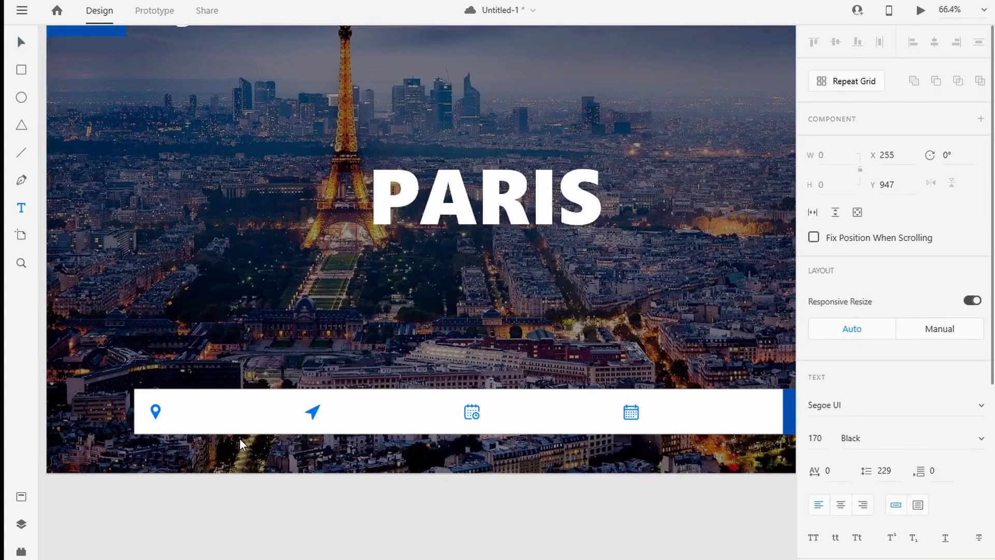
pyautogui.write('From')
pyautogui.doubleClick(214, 381)
pyautogui.scroll(-5, 866, 454)
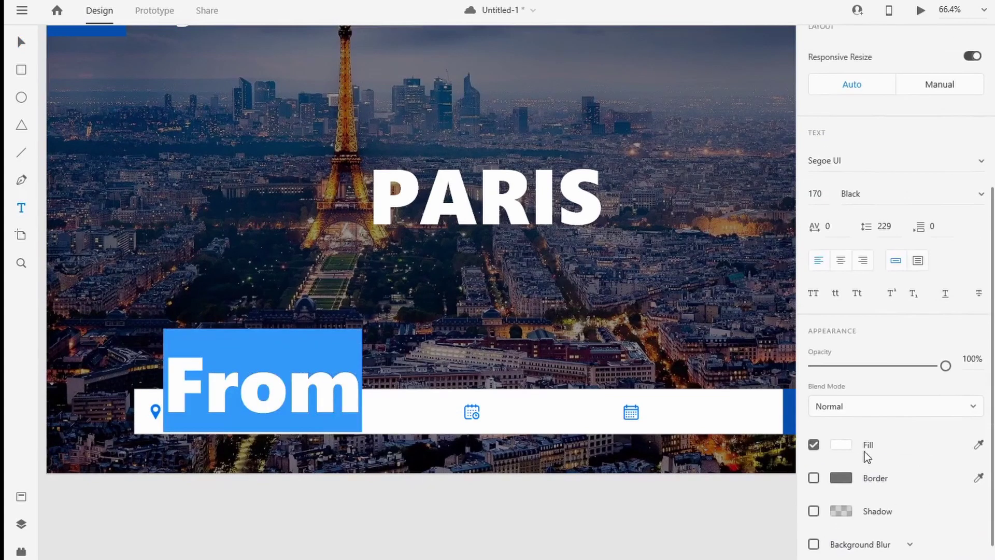
pyautogui.click(843, 444)
pyautogui.moveTo(675, 373); pyautogui.dragTo(640, 473)
# Reduce the From text's font size to 30 and set its weight to Regular
pyautogui.click(835, 301)
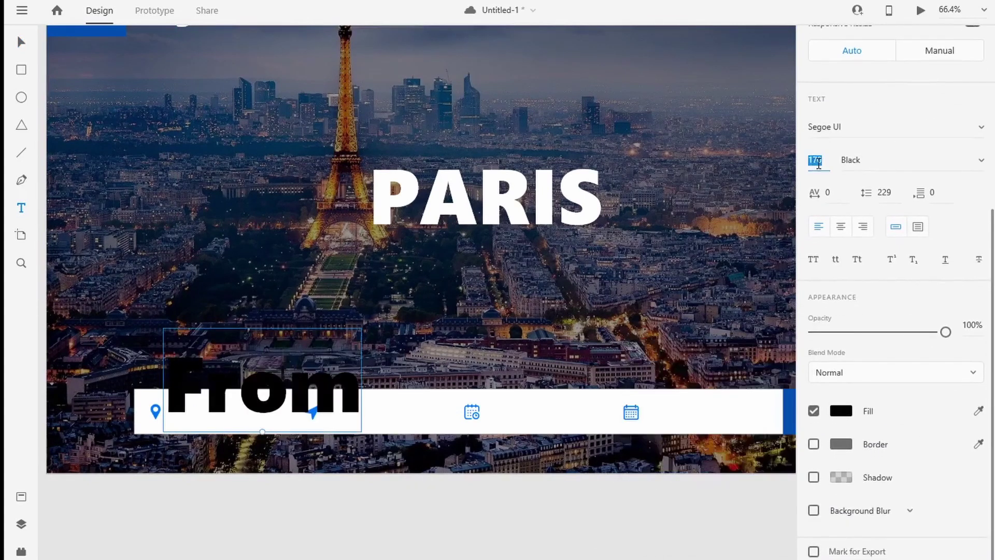
pyautogui.press('Down')
pyautogui.press('Down')
pyautogui.press('Down')
pyautogui.press('Down')
pyautogui.press('Down')
pyautogui.press('Down')
pyautogui.press('Down')
pyautogui.press('Down')
pyautogui.press('Down')
pyautogui.press('Down')
pyautogui.press('Down')
pyautogui.press('Down')
pyautogui.press('Down')
pyautogui.press('Down')
pyautogui.press('Down')
pyautogui.press('Down')
pyautogui.press('Down')
pyautogui.press('Down')
pyautogui.press('Down')
pyautogui.press('Down')
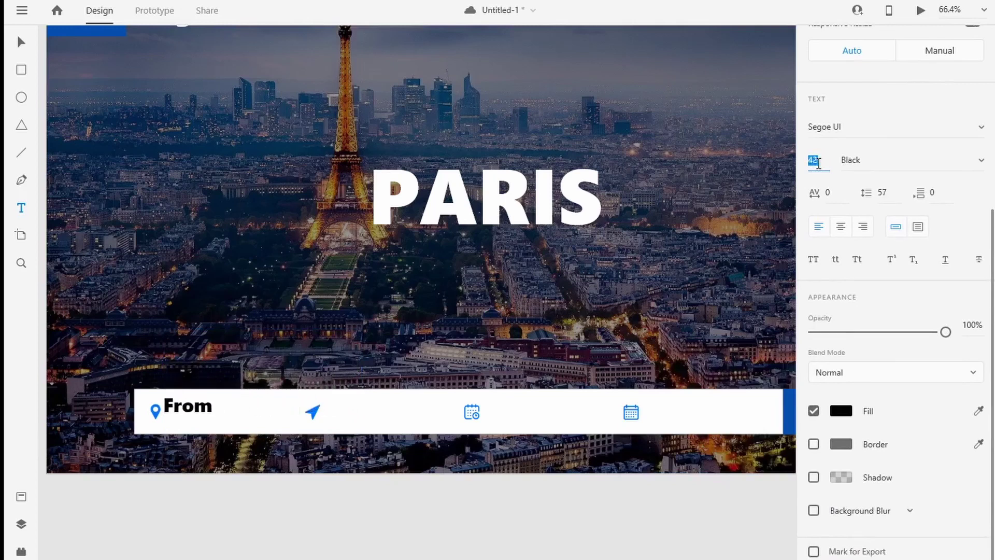
pyautogui.click(980, 165)
pyautogui.click(912, 75)
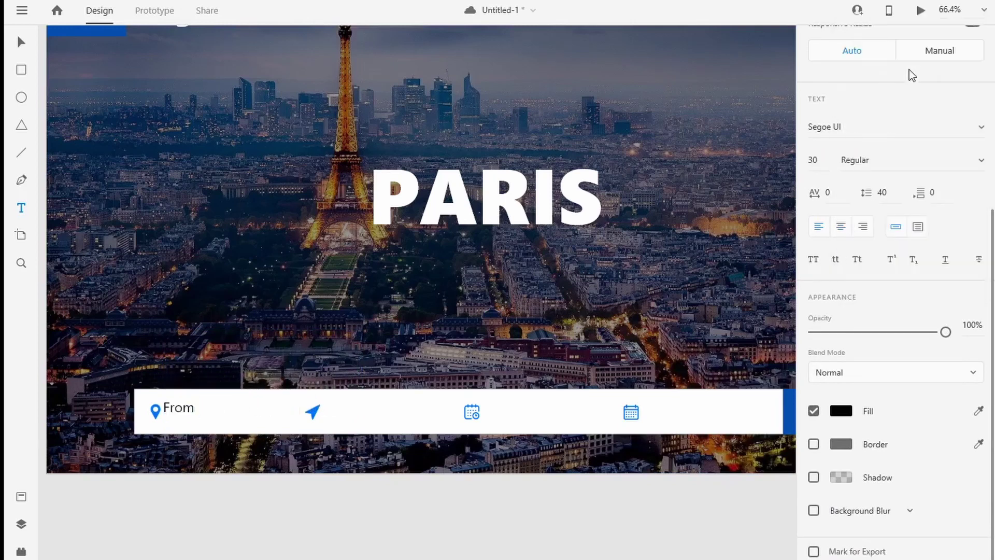
# Align the From label with the pin icon and add matching "To", "Depart" and "Return" labels beside the other icons
pyautogui.click(20, 43)
pyautogui.scroll(3, 193, 365)
pyautogui.moveTo(175, 463); pyautogui.dragTo(185, 469)
pyautogui.scroll(-5, 207, 438)
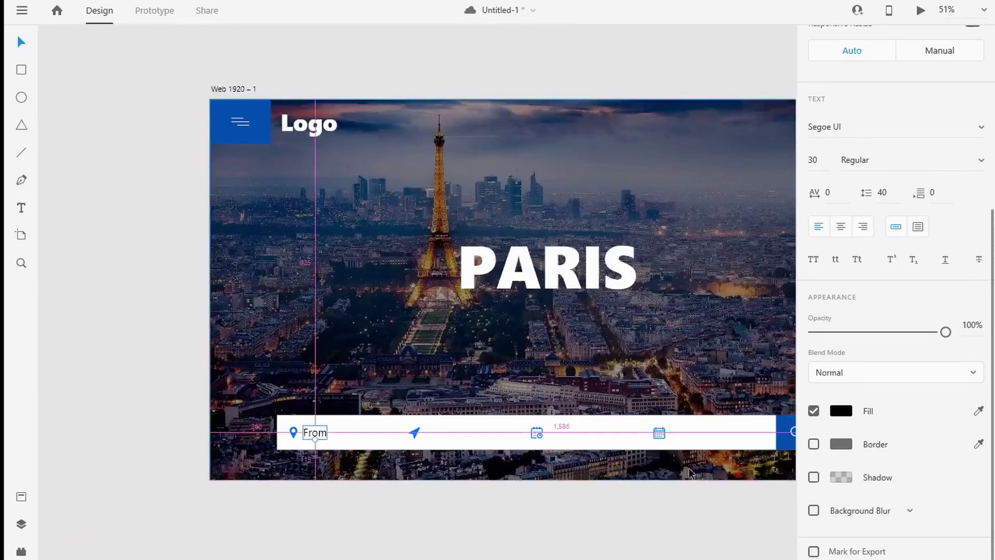
pyautogui.moveTo(174, 438); pyautogui.dragTo(657, 440)
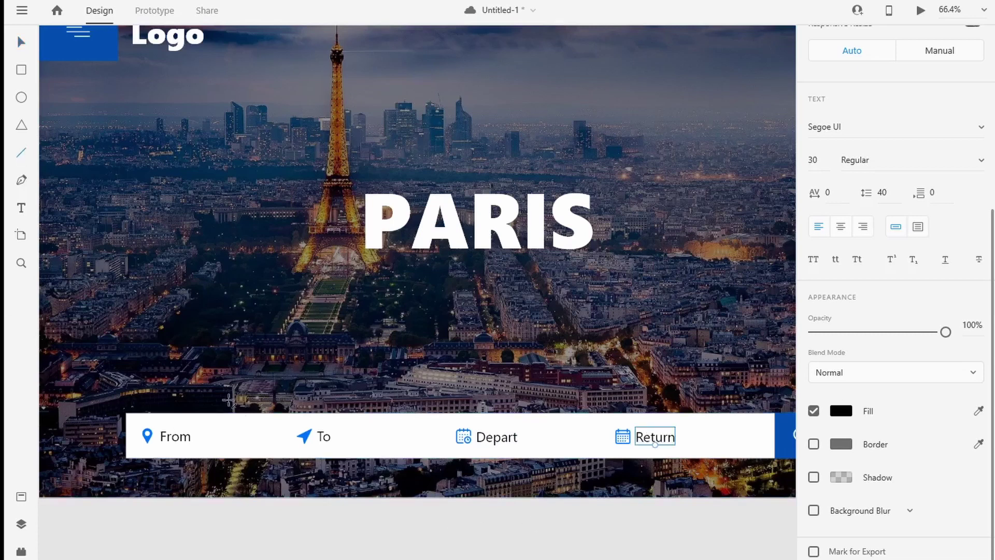
# Draw a vertical divider line 100 high before the To field and copy it before the Depart and Return fields
pyautogui.scroll(3, 228, 399)
pyautogui.moveTo(293, 413); pyautogui.dragTo(294, 472)
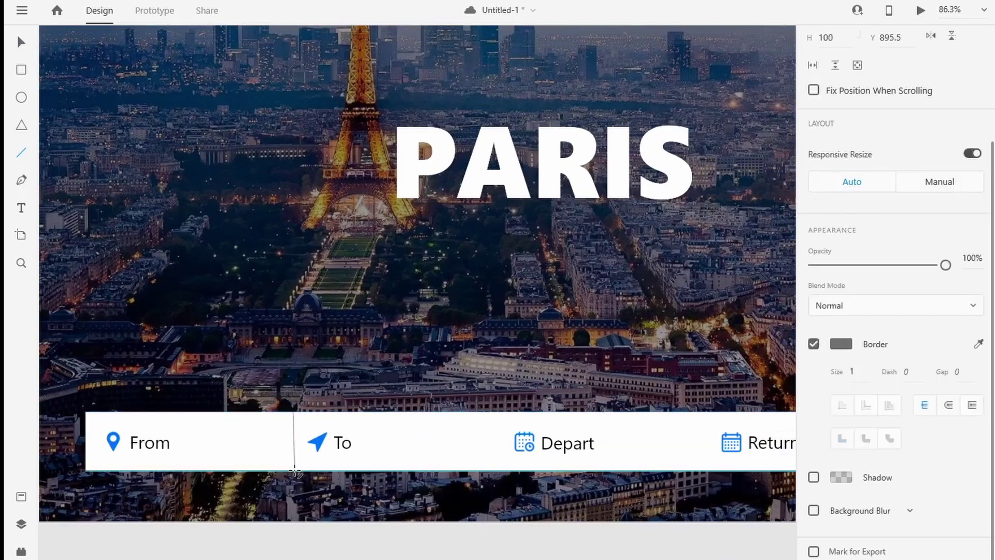
pyautogui.press('v')
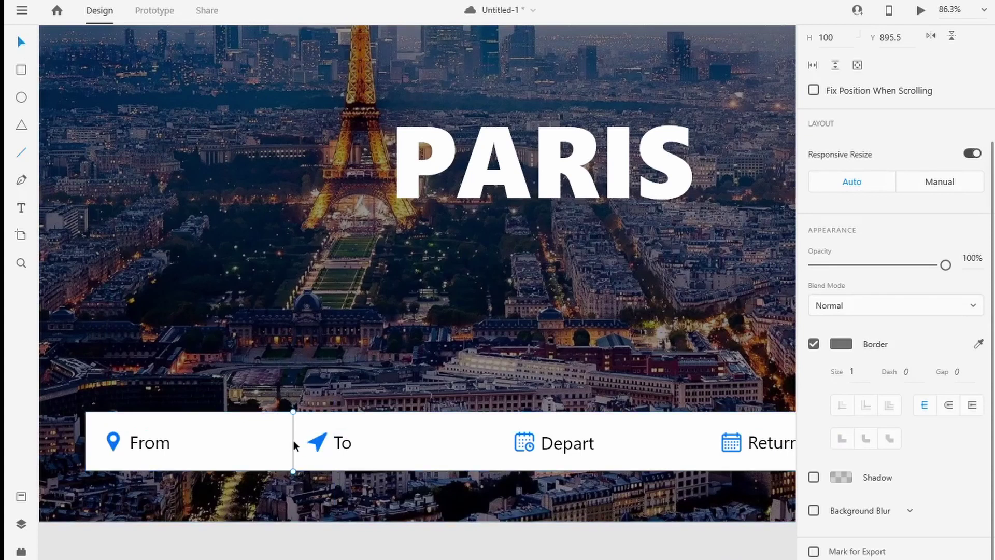
pyautogui.moveTo(293, 440); pyautogui.dragTo(497, 440)
pyautogui.moveTo(506, 441); pyautogui.dragTo(500, 441)
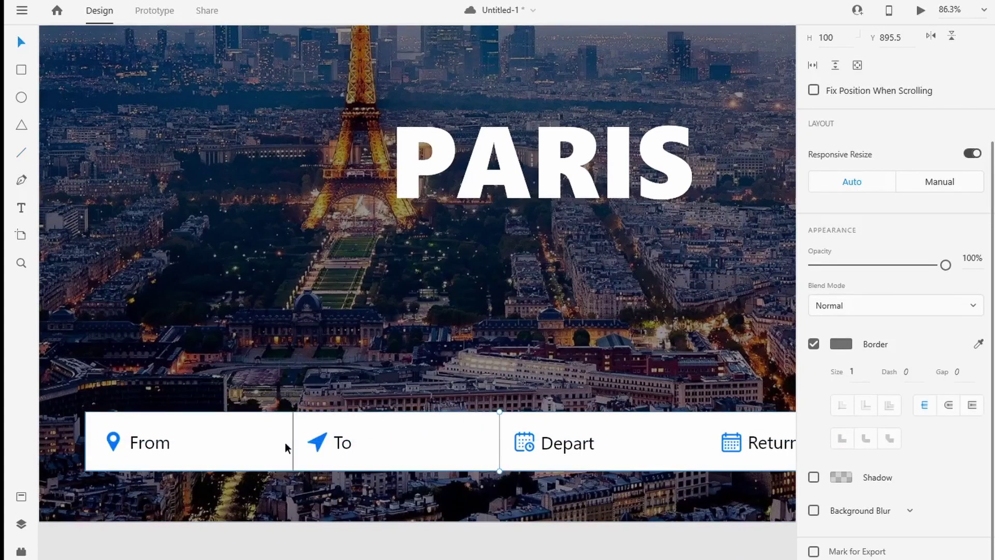
pyautogui.moveTo(711, 444); pyautogui.dragTo(710, 445)
pyautogui.scroll(-4, 708, 446)
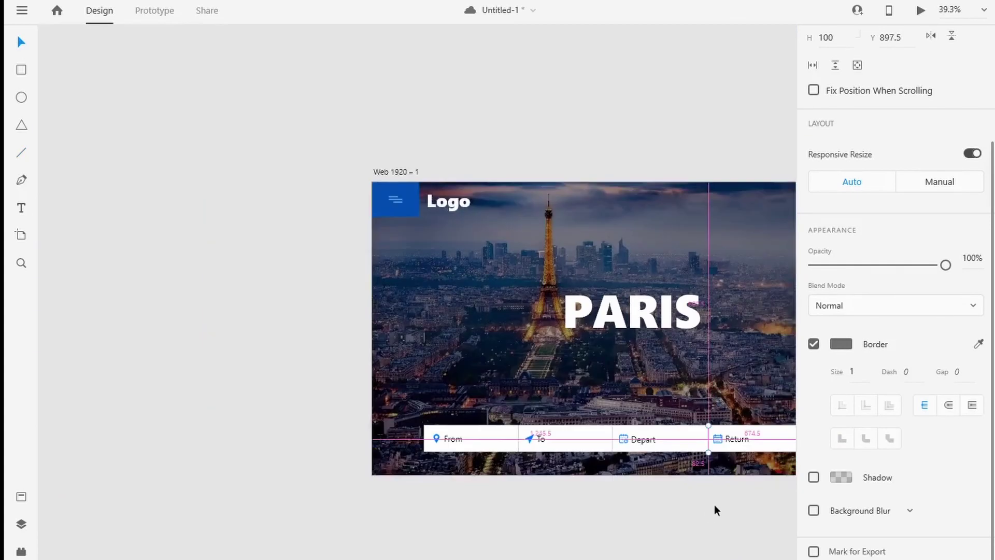
pyautogui.click(714, 506)
# Fully round the corners of the white search bar and of the blue search button
pyautogui.moveTo(640, 467); pyautogui.dragTo(350, 466)
pyautogui.scroll(3, 162, 453)
pyautogui.click(160, 413)
pyautogui.moveTo(122, 413); pyautogui.dragTo(143, 427)
pyautogui.moveTo(728, 471); pyautogui.dragTo(595, 471)
pyautogui.click(667, 424)
pyautogui.moveTo(651, 434); pyautogui.dragTo(650, 435)
pyautogui.click(374, 398)
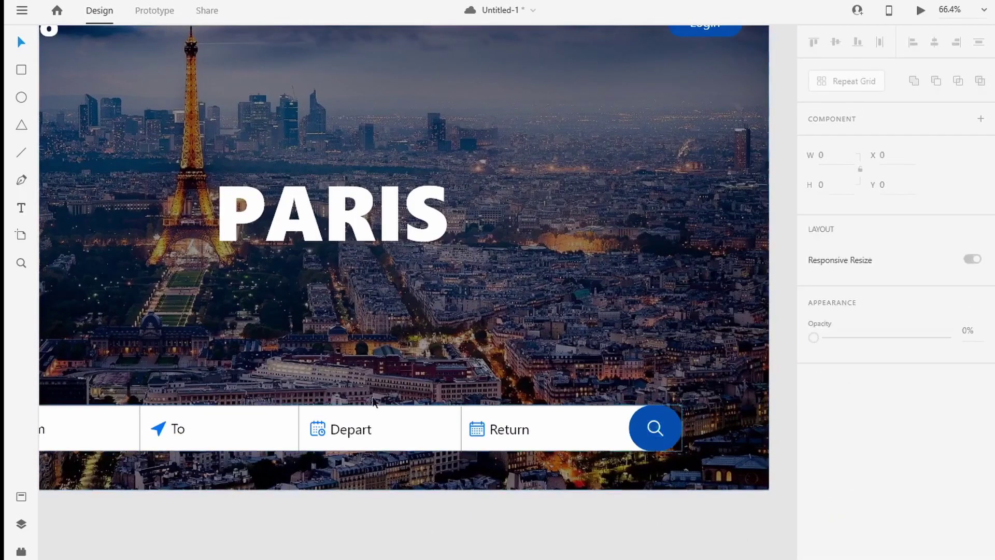
# Draw a rectangle about 476 by 57 on the search bar's upper edge, remove its border and fill it dark blue
pyautogui.scroll(-2, 363, 387)
pyautogui.scroll(1, 142, 365)
pyautogui.press('r')
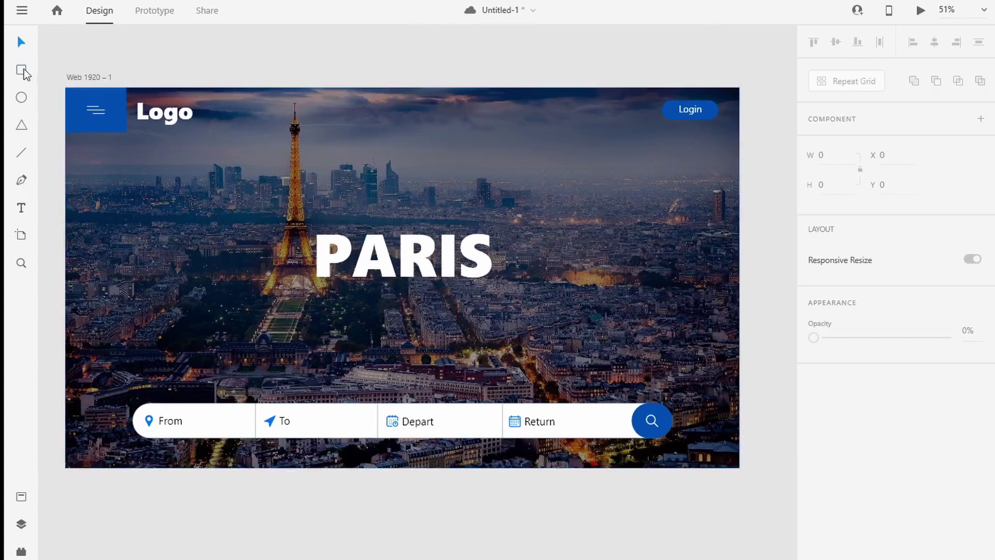
pyautogui.scroll(3, 160, 412)
pyautogui.moveTo(198, 395); pyautogui.dragTo(481, 363)
pyautogui.scroll(-3, 924, 456)
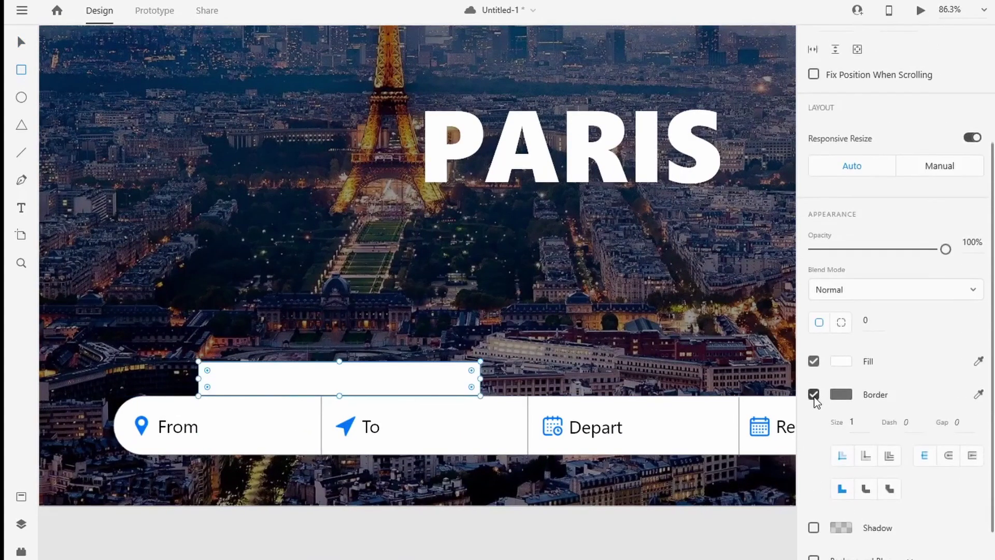
pyautogui.click(814, 396)
pyautogui.click(841, 411)
pyautogui.click(668, 504)
pyautogui.click(536, 541)
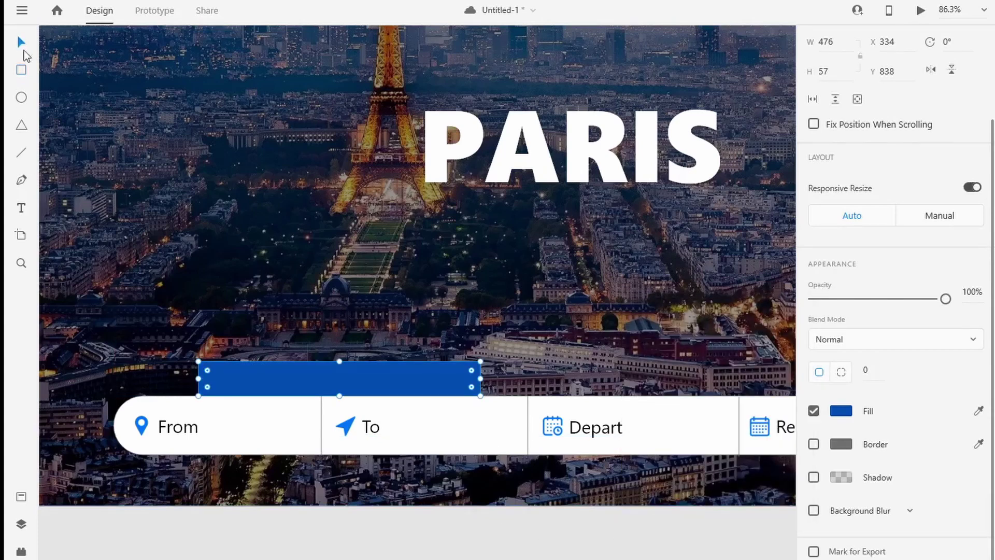
# Copy the From label onto the dark blue rectangle above the search bar and fill the copy white (#FFFFFF)
pyautogui.click(512, 291)
pyautogui.click(185, 426)
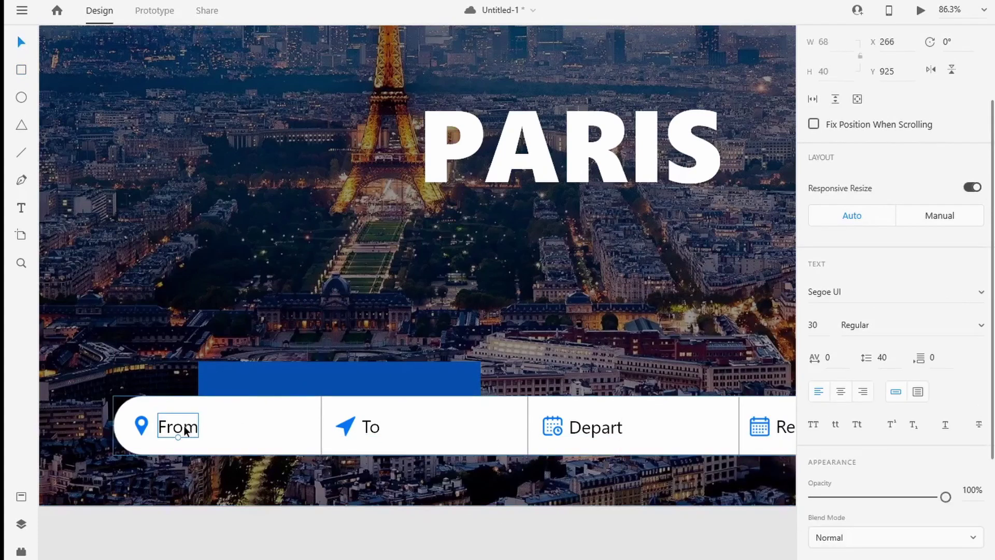
pyautogui.moveTo(185, 430); pyautogui.dragTo(236, 373)
pyautogui.scroll(-3, 861, 414)
pyautogui.click(841, 412)
pyautogui.moveTo(668, 345); pyautogui.dragTo(597, 251)
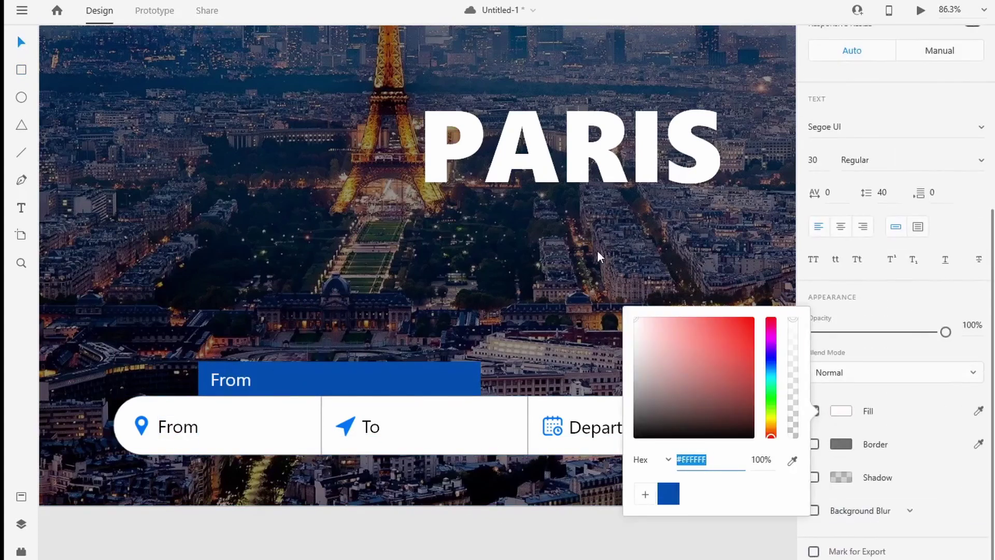
pyautogui.click(363, 531)
# Change the white label's text to "Flights", with text size 23 and Bold weight
pyautogui.scroll(2, 239, 394)
pyautogui.doubleClick(228, 371)
pyautogui.write('Flights')
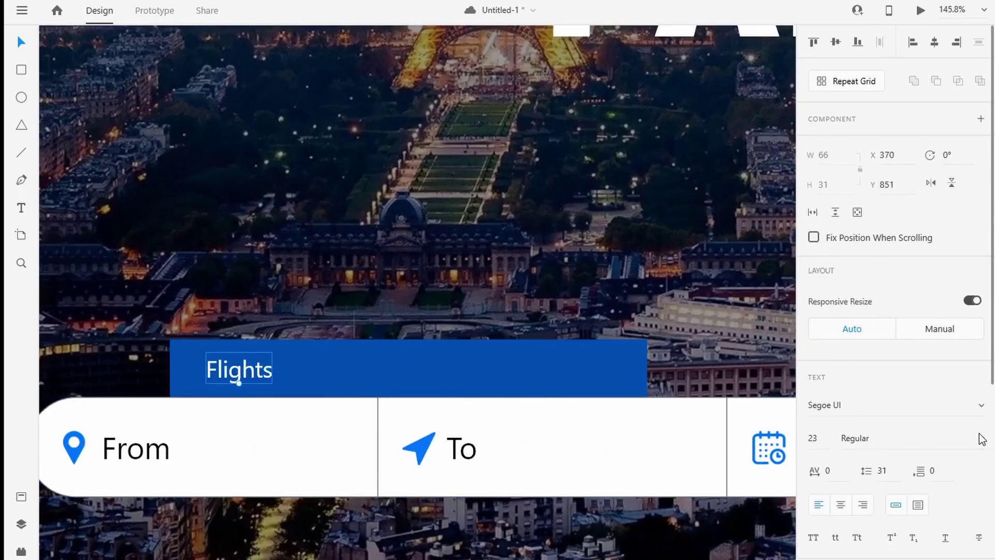
pyautogui.click(981, 438)
pyautogui.click(916, 475)
pyautogui.click(405, 516)
# Copy the Flights label twice along the blue rectangle and change the copies to "Hotels" and "Cabs"
pyautogui.click(251, 375)
pyautogui.moveTo(251, 376); pyautogui.dragTo(376, 379)
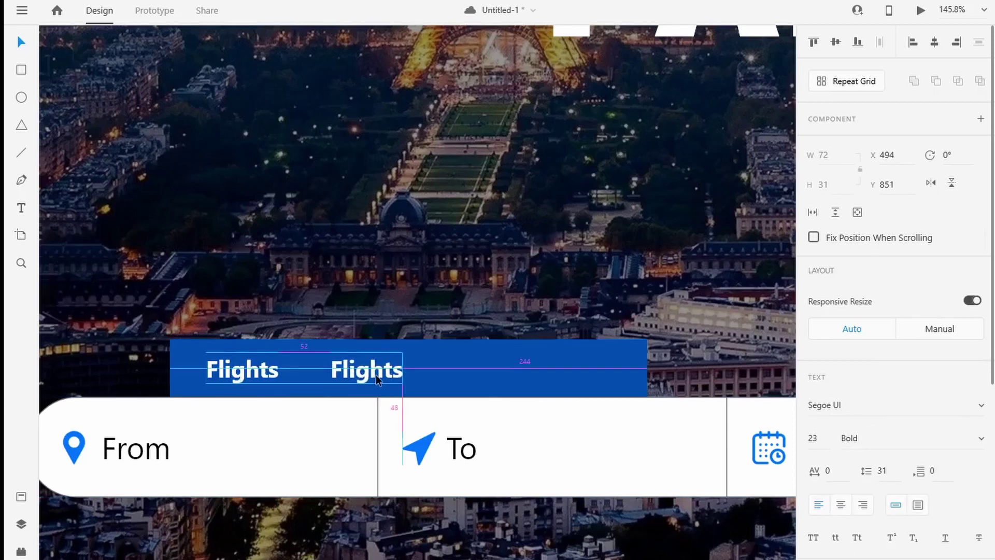
pyautogui.doubleClick(363, 371)
pyautogui.write('Hotels')
pyautogui.press('Escape')
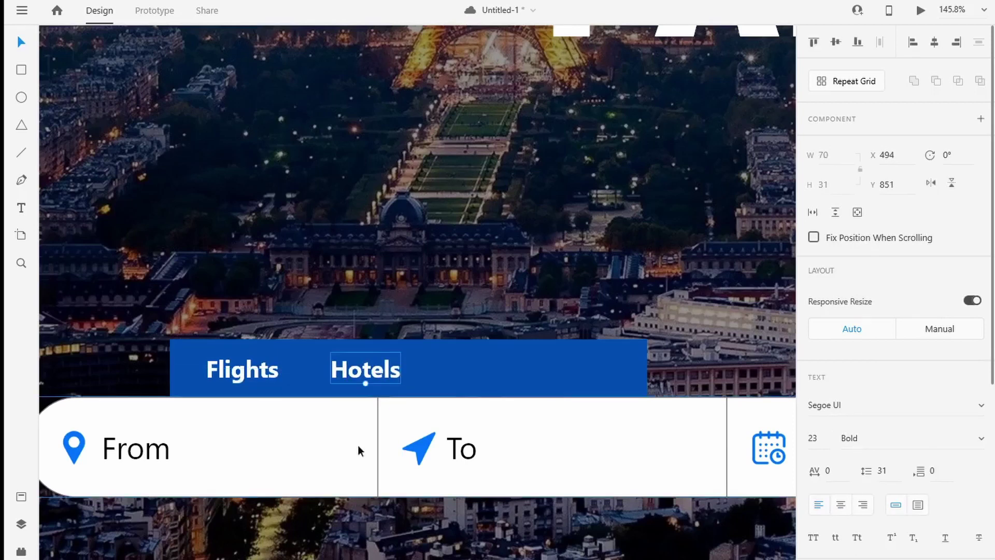
pyautogui.moveTo(381, 370); pyautogui.dragTo(512, 369)
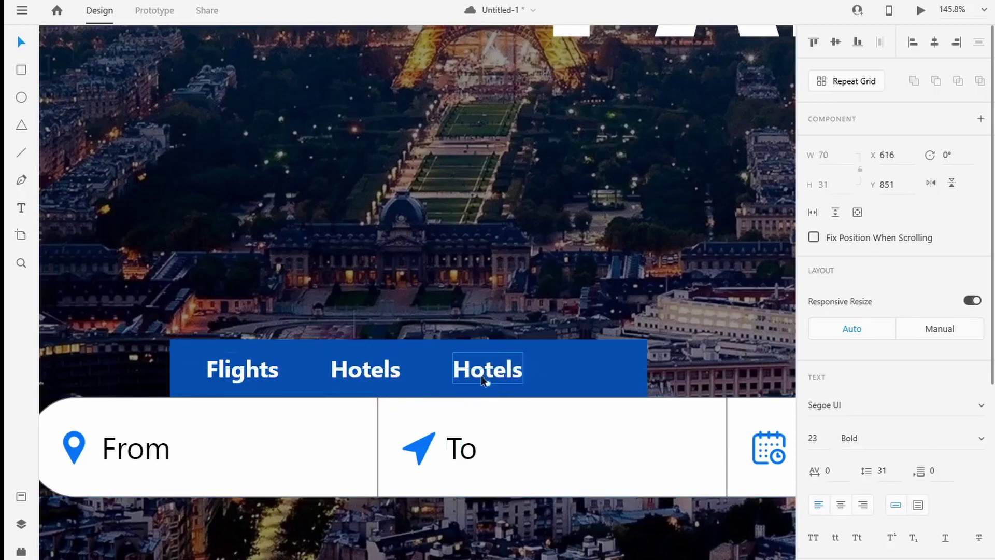
pyautogui.doubleClick(488, 370)
pyautogui.write('Cabs')
pyautogui.press('Escape')
pyautogui.scroll(-6, 586, 338)
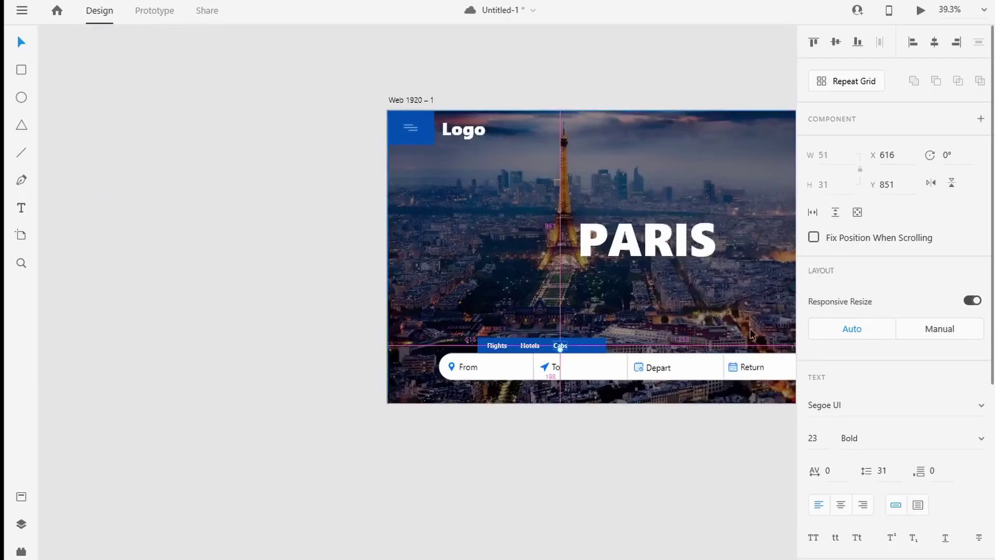
# Space the Cabs label farther from Hotels and narrow the blue rectangle to fit the three labels
pyautogui.scroll(4, 622, 330)
pyautogui.moveTo(267, 403); pyautogui.dragTo(362, 399)
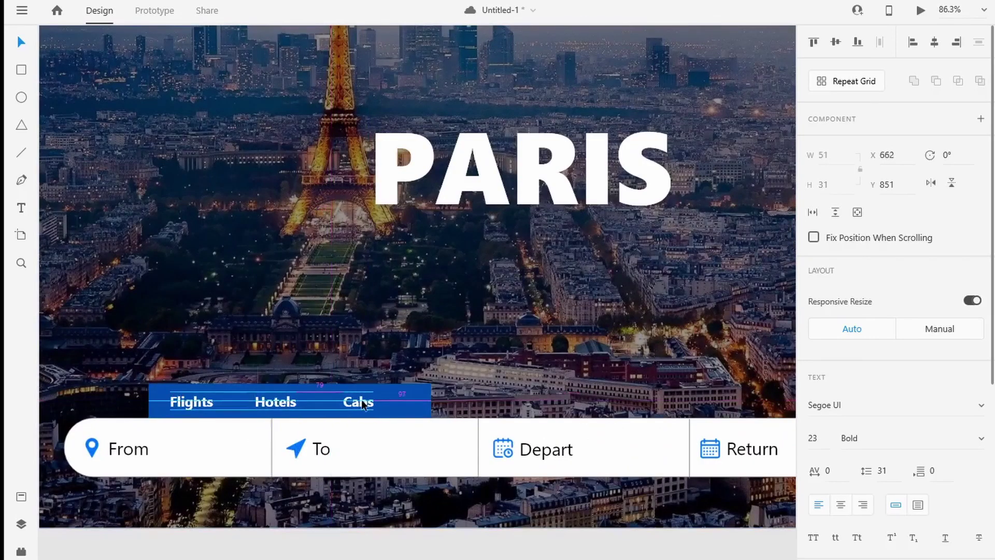
pyautogui.click(412, 402)
pyautogui.moveTo(431, 401); pyautogui.dragTo(394, 399)
# Set the Cabs and Hotels labels to Regular weight
pyautogui.click(353, 404)
pyautogui.click(381, 402)
pyautogui.click(353, 407)
pyautogui.scroll(-2, 954, 363)
pyautogui.click(978, 359)
pyautogui.click(933, 246)
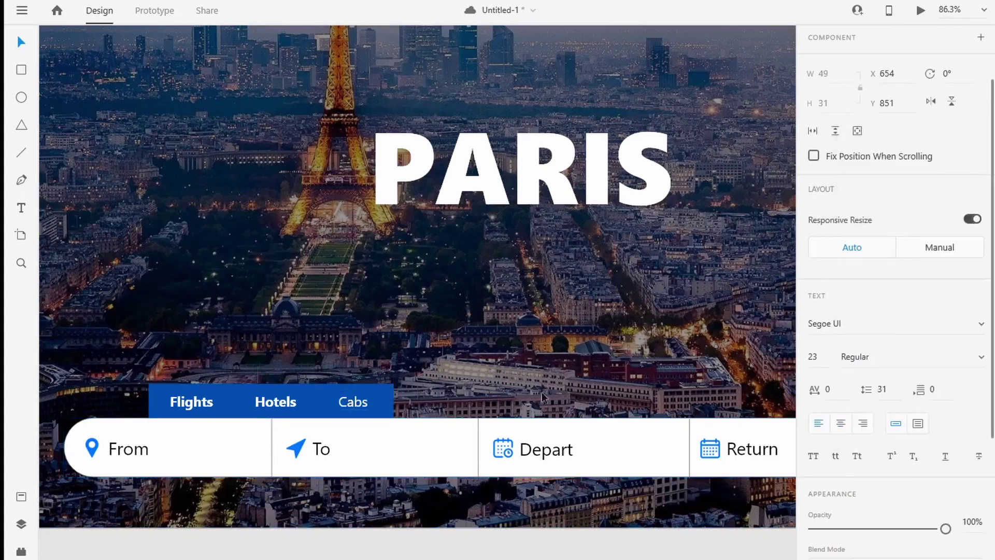
pyautogui.click(981, 359)
pyautogui.click(921, 247)
pyautogui.click(718, 397)
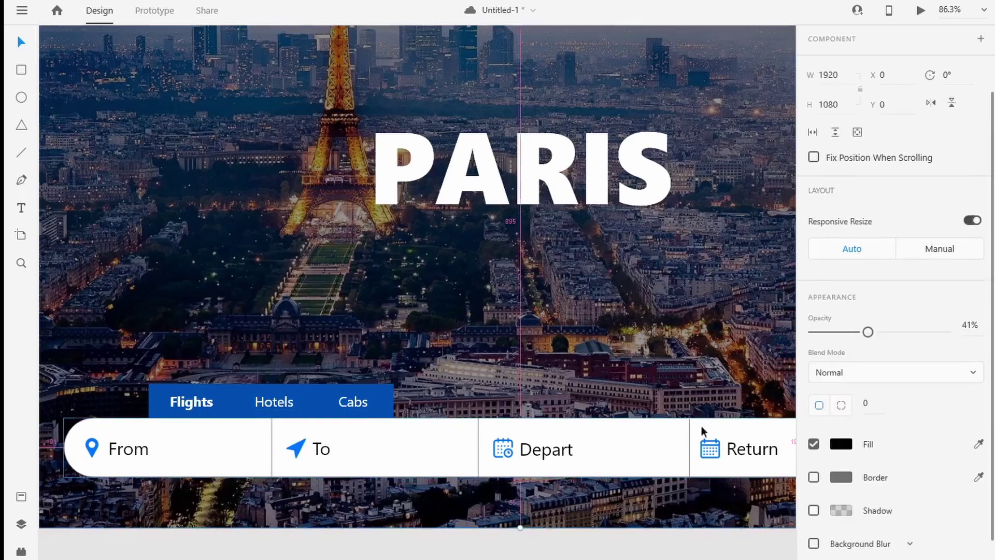
pyautogui.scroll(-5, 698, 425)
pyautogui.moveTo(689, 488); pyautogui.dragTo(405, 480)
pyautogui.scroll(3, 138, 409)
pyautogui.scroll(-3, 297, 391)
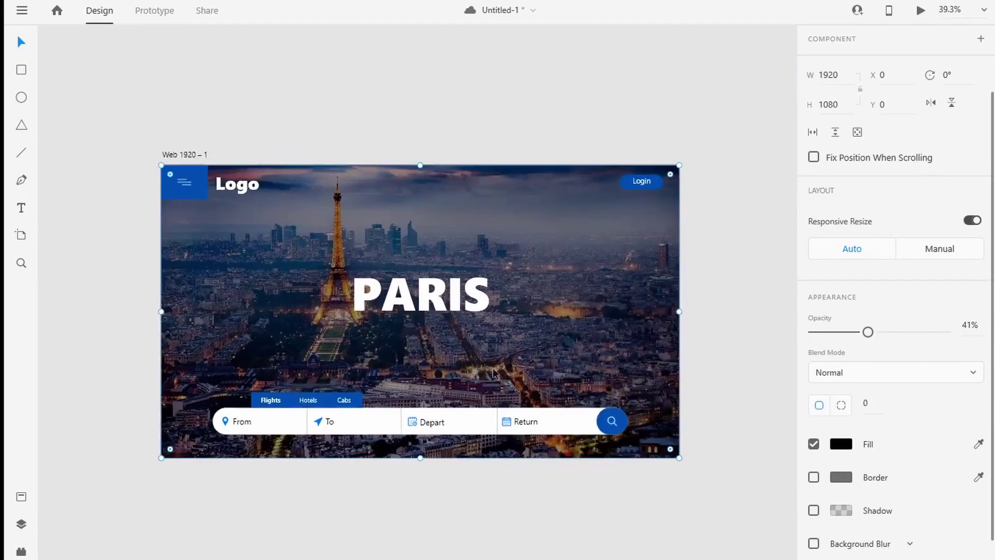
pyautogui.moveTo(455, 369); pyautogui.dragTo(427, 357)
pyautogui.scroll(1, 427, 357)
pyautogui.click(757, 355)
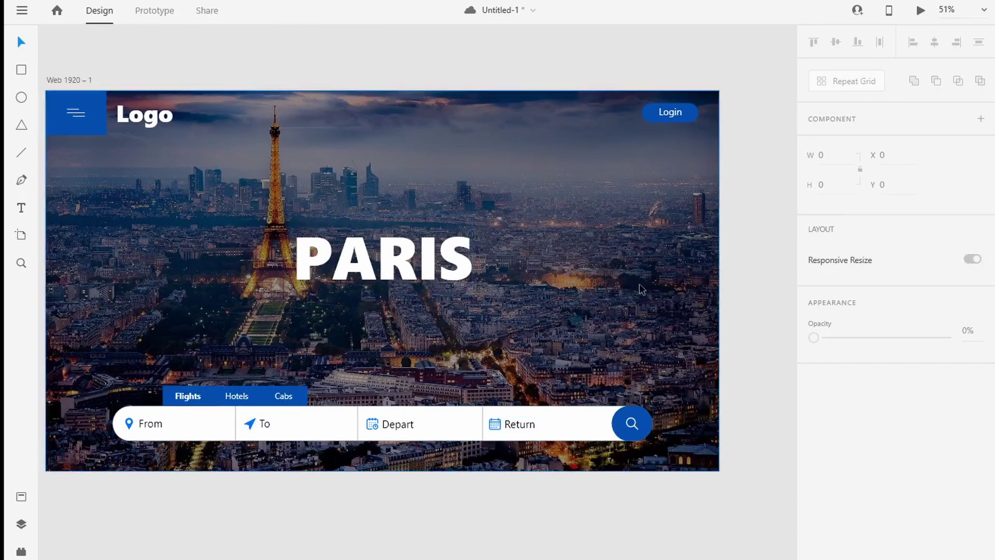
# Draw a vertical line about 664 high below the blue menu block, centred on it
pyautogui.scroll(3, 115, 218)
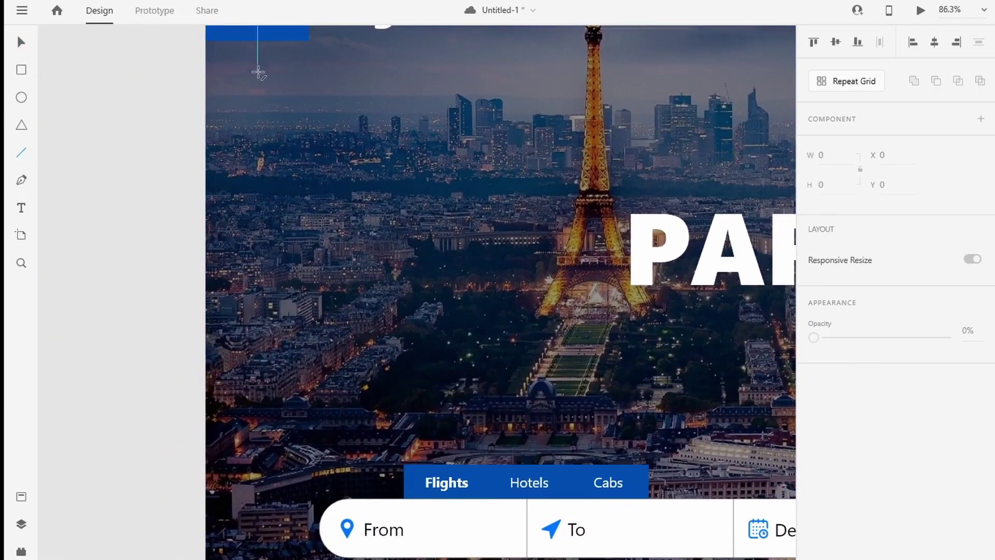
pyautogui.moveTo(258, 72); pyautogui.dragTo(261, 242)
pyautogui.moveTo(262, 447); pyautogui.dragTo(260, 459)
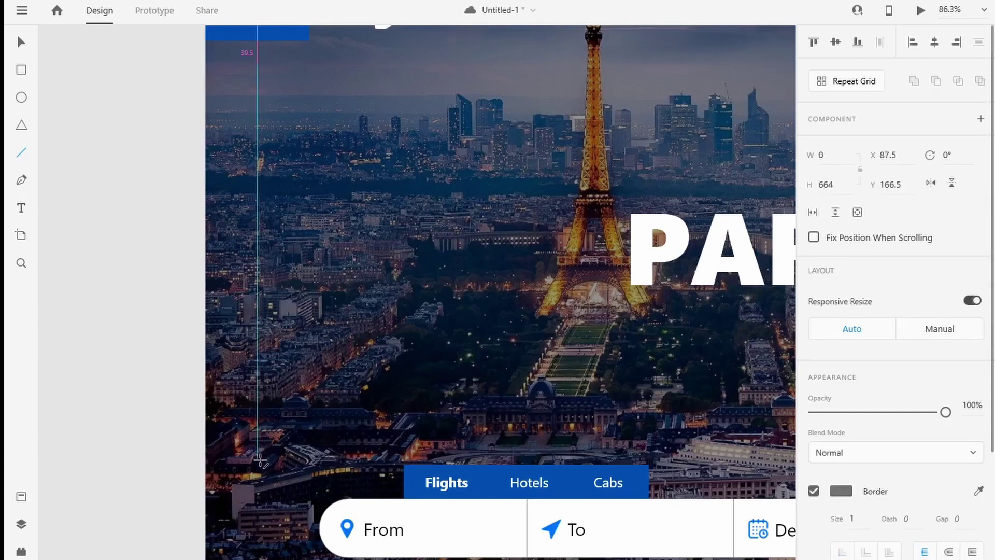
# Colour the vertical line's border white (#FFFFFF) and set its size to 2
pyautogui.scroll(4, 255, 66)
pyautogui.scroll(-3, 844, 358)
pyautogui.click(842, 346)
pyautogui.moveTo(674, 280); pyautogui.dragTo(578, 122)
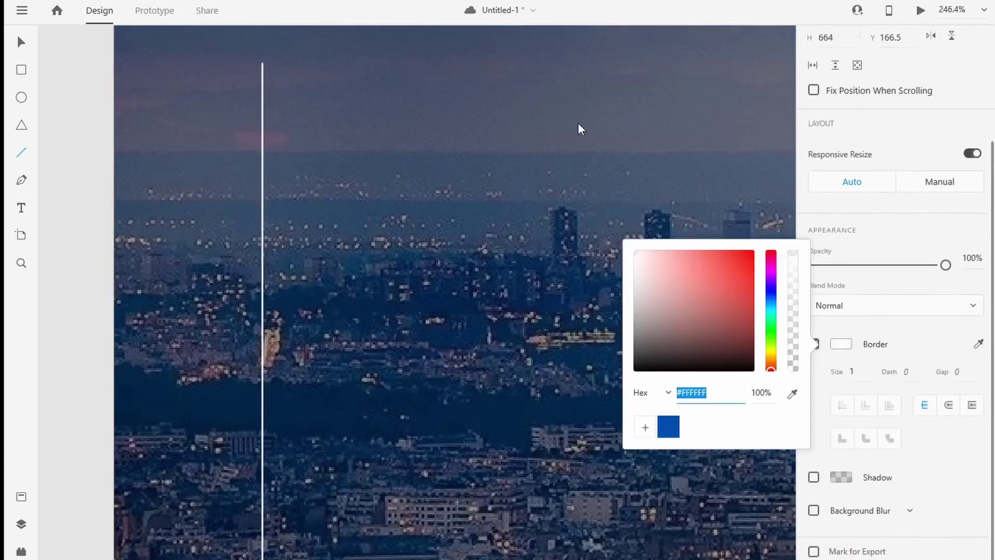
pyautogui.click(868, 370)
pyautogui.write('2')
pyautogui.moveTo(466, 182); pyautogui.dragTo(467, 426)
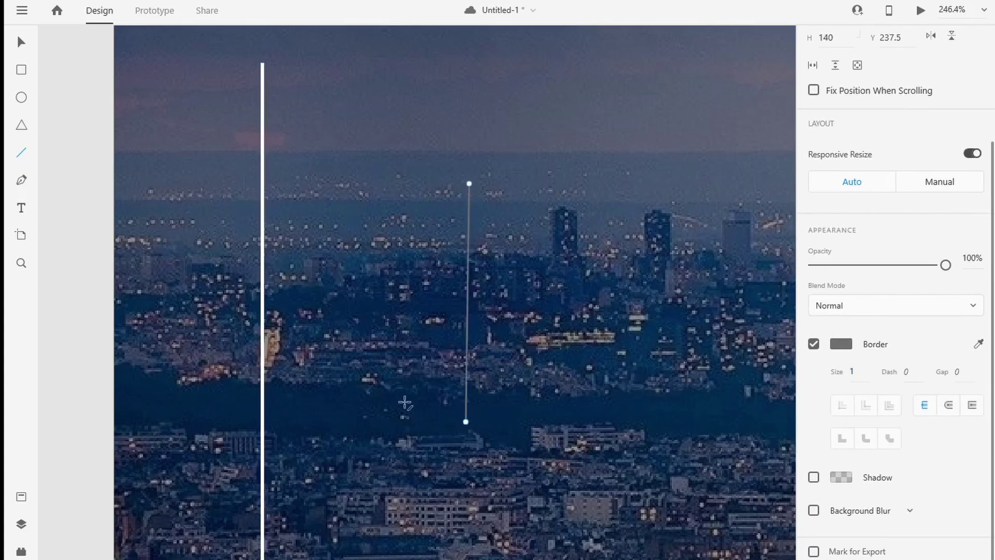
pyautogui.hotkey('ctrl', 'z')
# Move the vertical line down to about Y 231.5, keeping it centred under the menu icon
pyautogui.click(21, 42)
pyautogui.scroll(4, 205, 248)
pyautogui.click(89, 288)
pyautogui.scroll(-5, 501, 333)
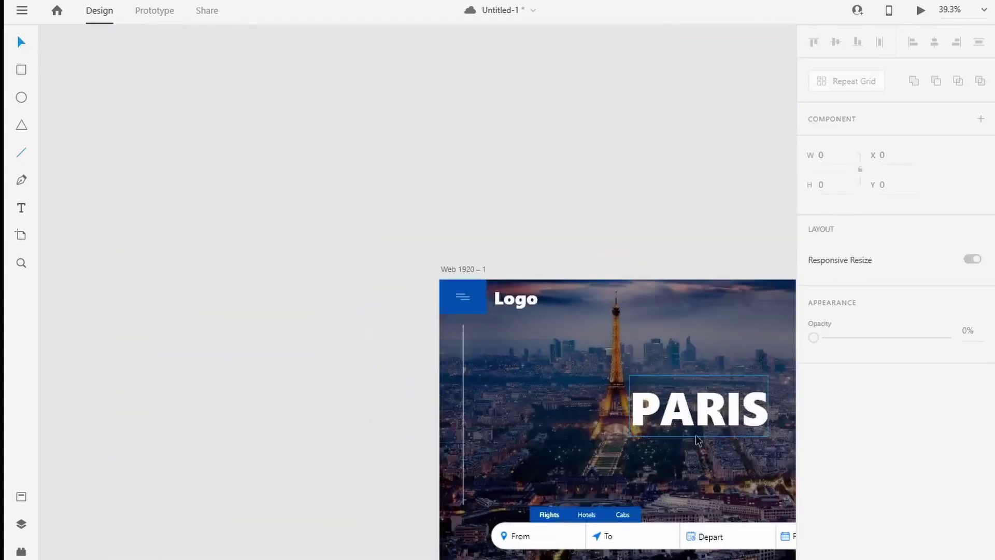
pyautogui.scroll(2, 578, 469)
pyautogui.click(378, 375)
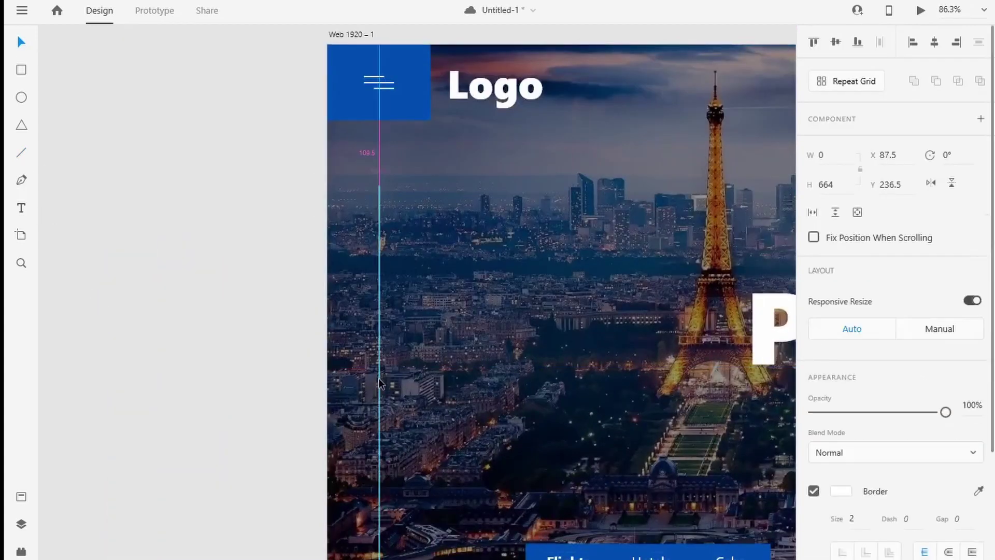
pyautogui.moveTo(378, 378); pyautogui.dragTo(378, 374)
pyautogui.scroll(1, 374, 386)
pyautogui.scroll(2, 414, 211)
# Draw a small circle near the line's upper end, set it to 15 by 15 and remove its border
pyautogui.press('e')
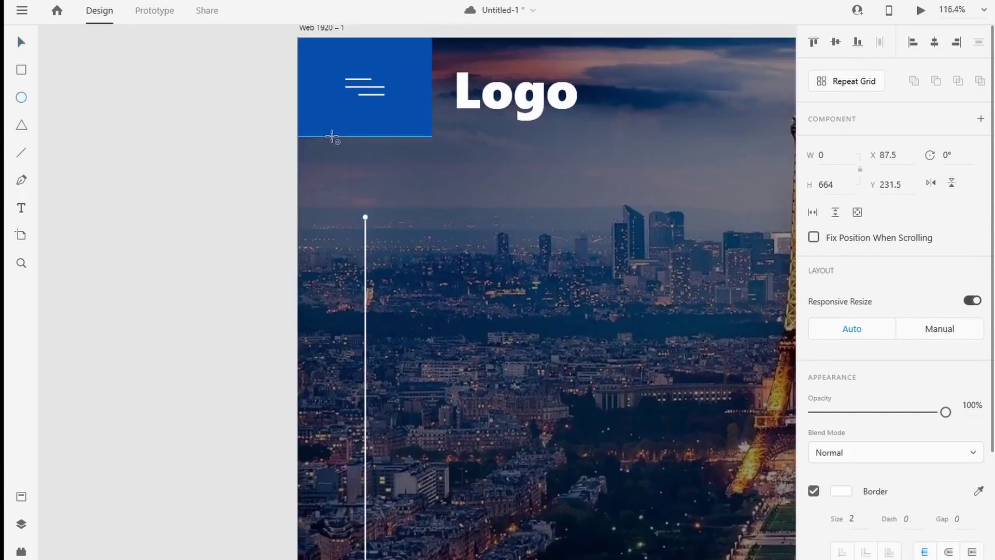
pyautogui.scroll(3, 332, 137)
pyautogui.moveTo(355, 206); pyautogui.dragTo(372, 222)
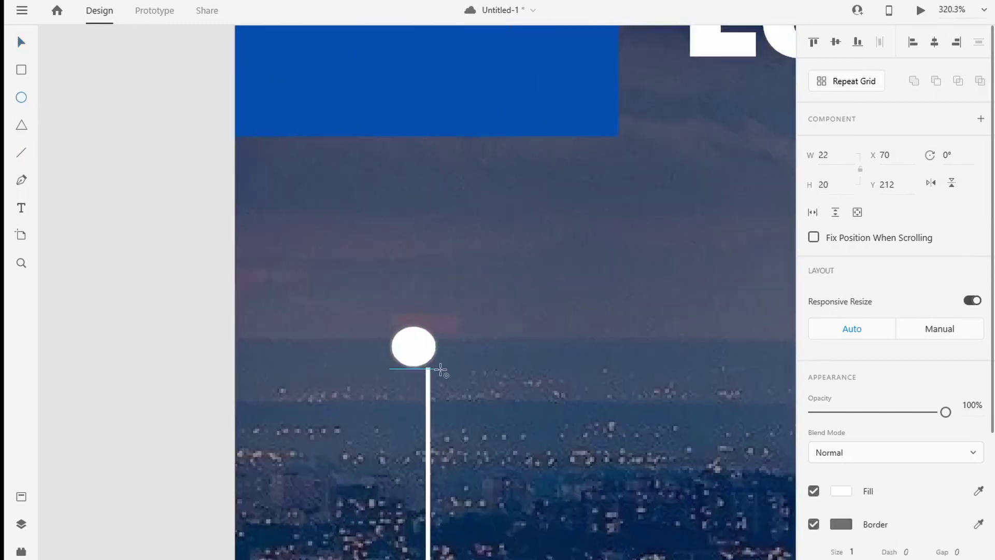
pyautogui.click(832, 156)
pyautogui.write('15')
pyautogui.press('Tab')
pyautogui.write('15')
pyautogui.press('Return')
pyautogui.scroll(-3, 904, 442)
pyautogui.click(814, 361)
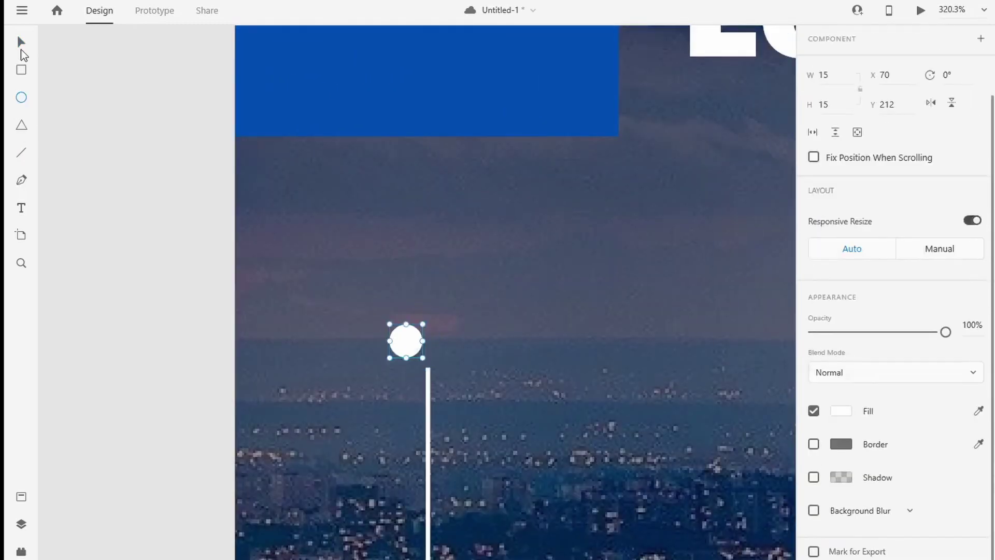
# Centre the small circle on the line's upper end and place a copy on its lower end
pyautogui.scroll(-3, 555, 435)
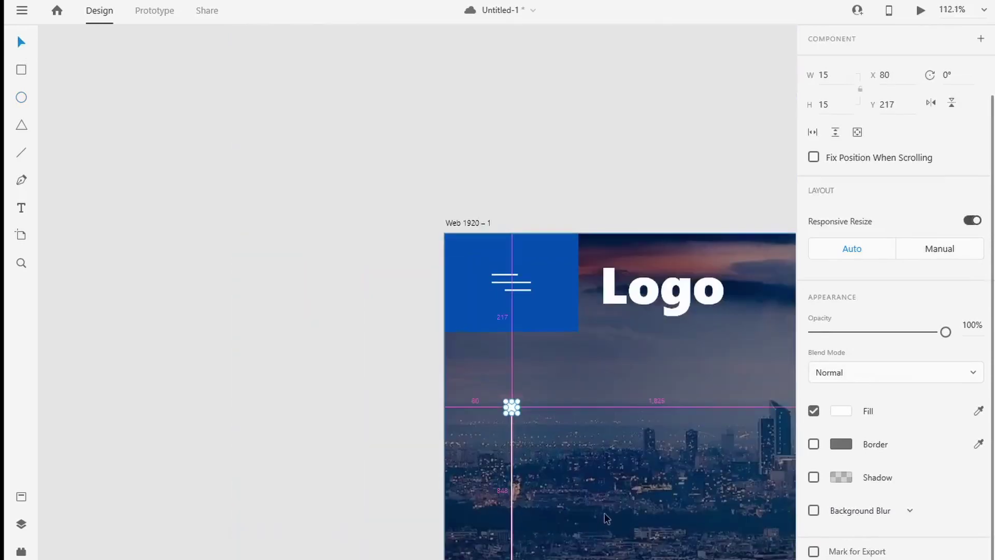
pyautogui.moveTo(659, 501); pyautogui.dragTo(448, 126)
pyautogui.click(300, 43)
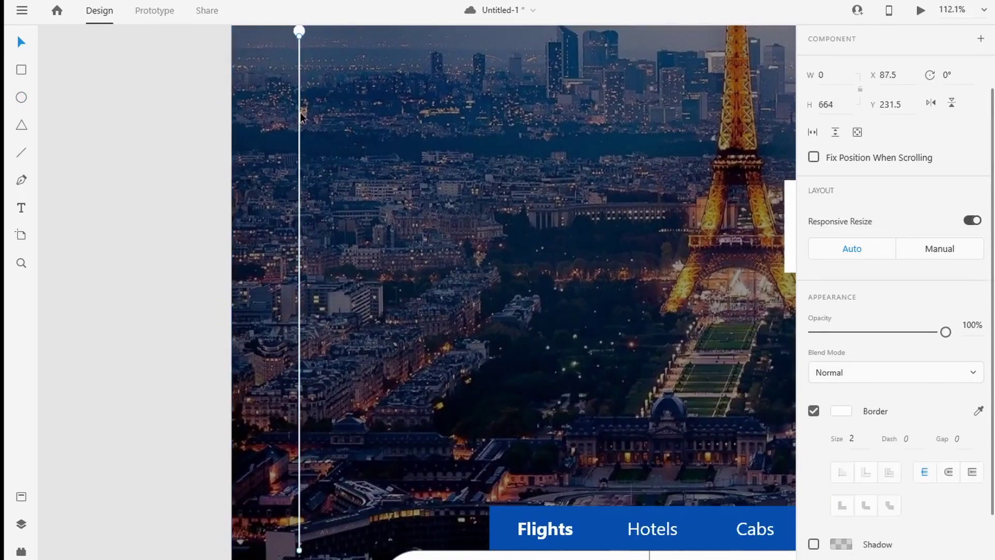
pyautogui.click(299, 30)
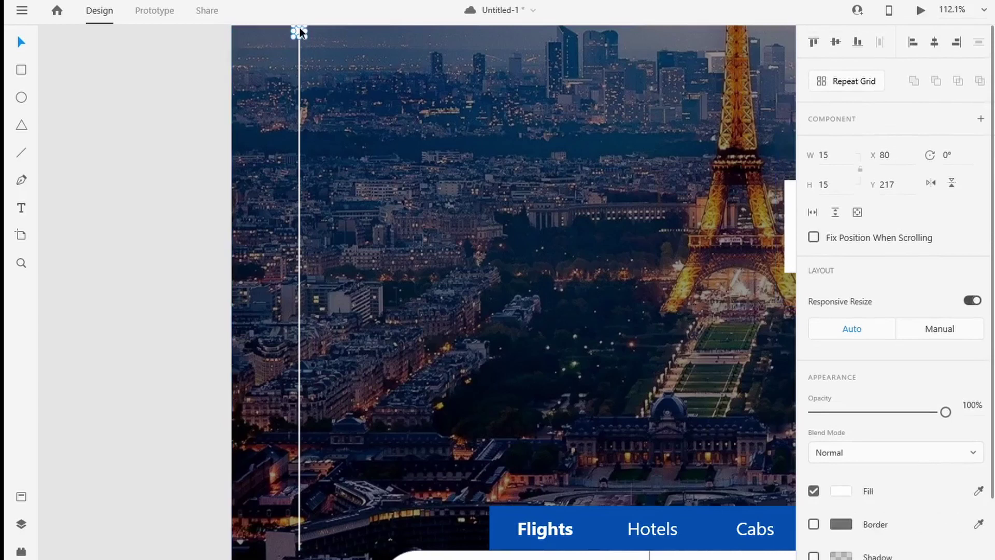
pyautogui.moveTo(300, 30); pyautogui.dragTo(300, 519)
pyautogui.scroll(-2, 299, 518)
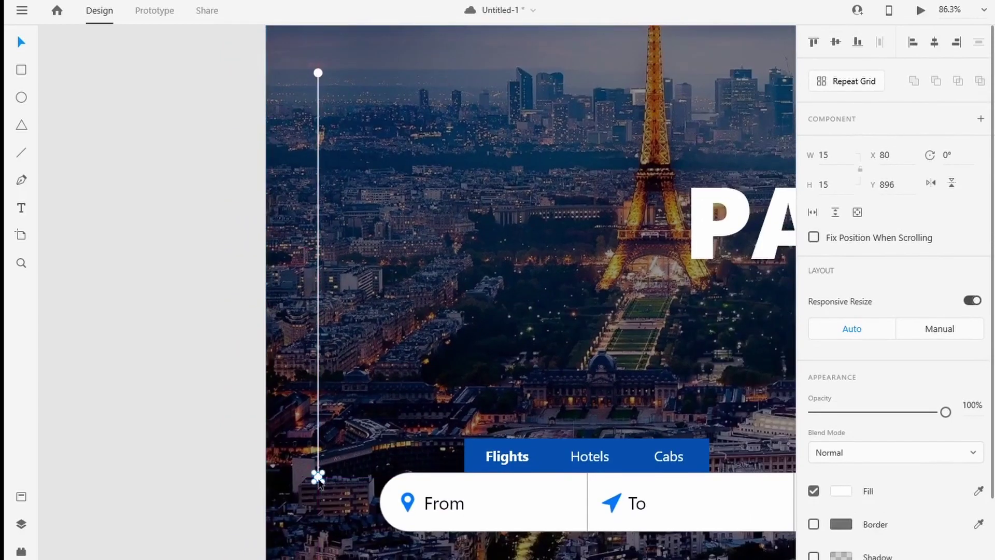
# Add two more copies of the circle on the line, spaced evenly between the end dots
pyautogui.moveTo(319, 477); pyautogui.dragTo(317, 252)
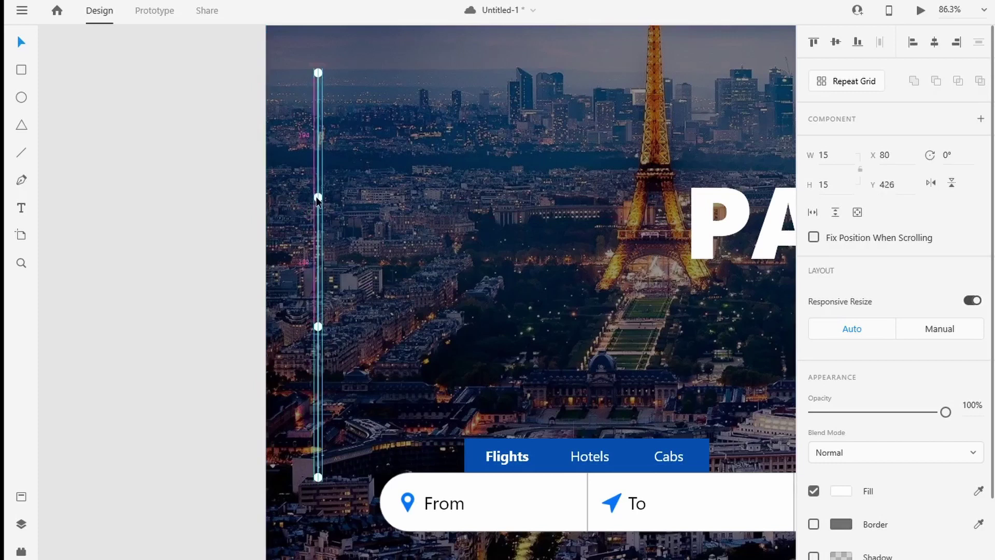
pyautogui.moveTo(319, 325)
pyautogui.mouseDown()
pyautogui.moveTo(318, 354)
pyautogui.moveTo(319, 339)
pyautogui.mouseUp()
pyautogui.moveTo(315, 214); pyautogui.dragTo(320, 208)
pyautogui.moveTo(318, 340); pyautogui.dragTo(319, 342)
pyautogui.click(437, 310)
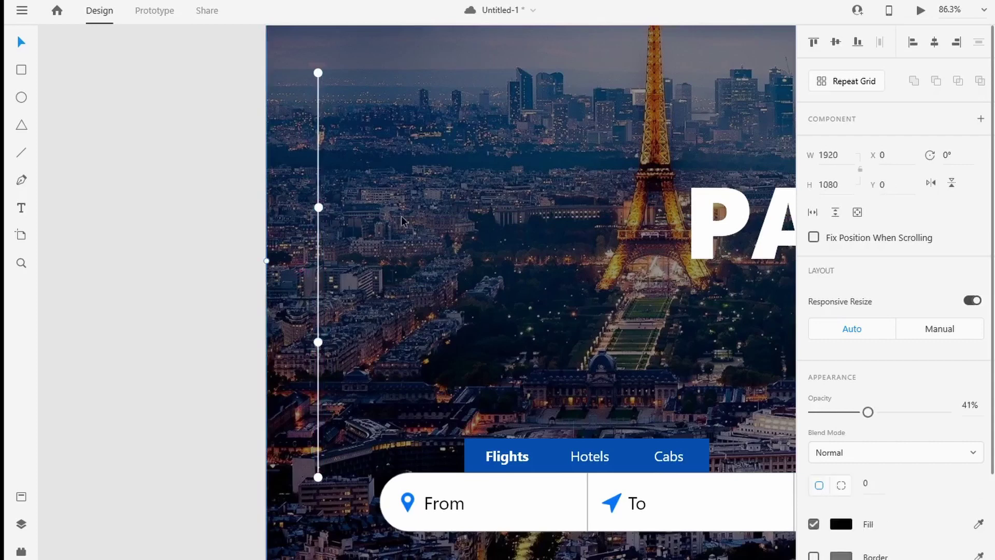
# Duplicate the second dot from the top of the line and set the copy slightly aside
pyautogui.scroll(-2, 401, 216)
pyautogui.scroll(2, 346, 188)
pyautogui.scroll(5, 345, 189)
pyautogui.scroll(-2, 325, 269)
pyautogui.click(294, 316)
pyautogui.scroll(-4, 303, 326)
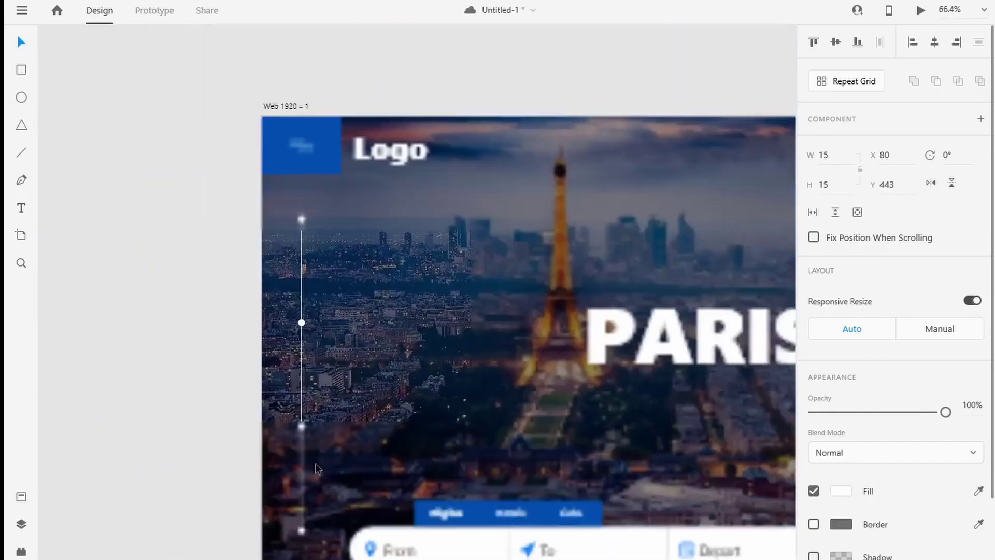
pyautogui.scroll(3, 302, 435)
pyautogui.scroll(4, 311, 119)
pyautogui.moveTo(289, 109); pyautogui.dragTo(346, 388)
# Enlarge the original second dot to 30 by 30 and lower its opacity to 61%
pyautogui.click(292, 364)
pyautogui.write('30')
pyautogui.press('Tab')
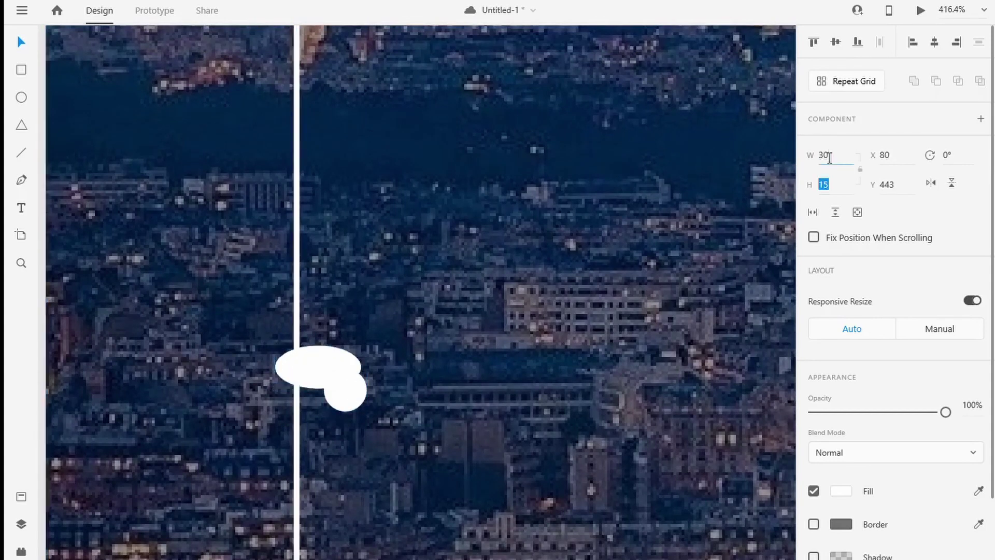
pyautogui.write('30')
pyautogui.press('Return')
pyautogui.scroll(-2, 891, 259)
pyautogui.moveTo(946, 331); pyautogui.dragTo(892, 339)
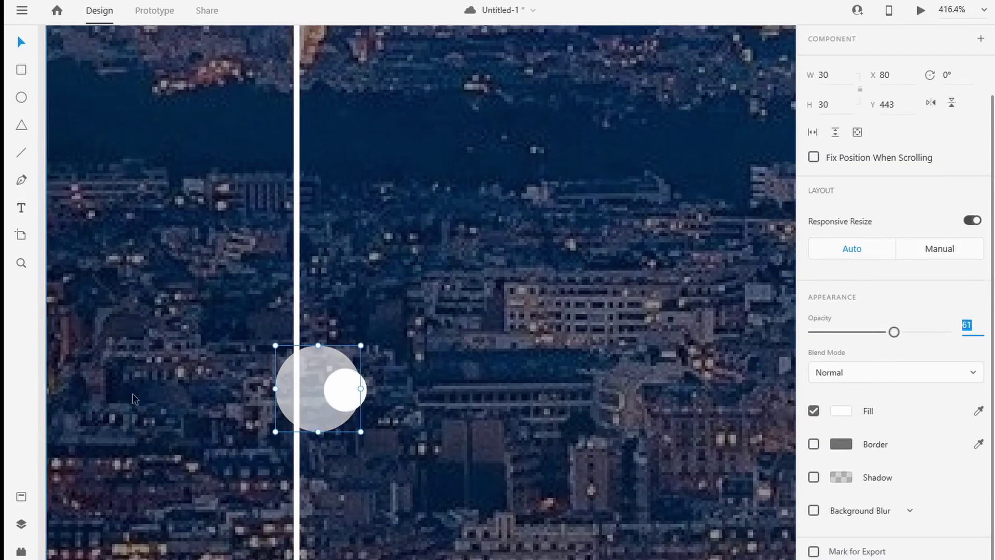
# Put the small dot back on the line and centre the translucent circle around it, resized to 31 by 31
pyautogui.moveTo(309, 392)
pyautogui.mouseDown()
pyautogui.moveTo(177, 360)
pyautogui.moveTo(292, 392)
pyautogui.mouseUp()
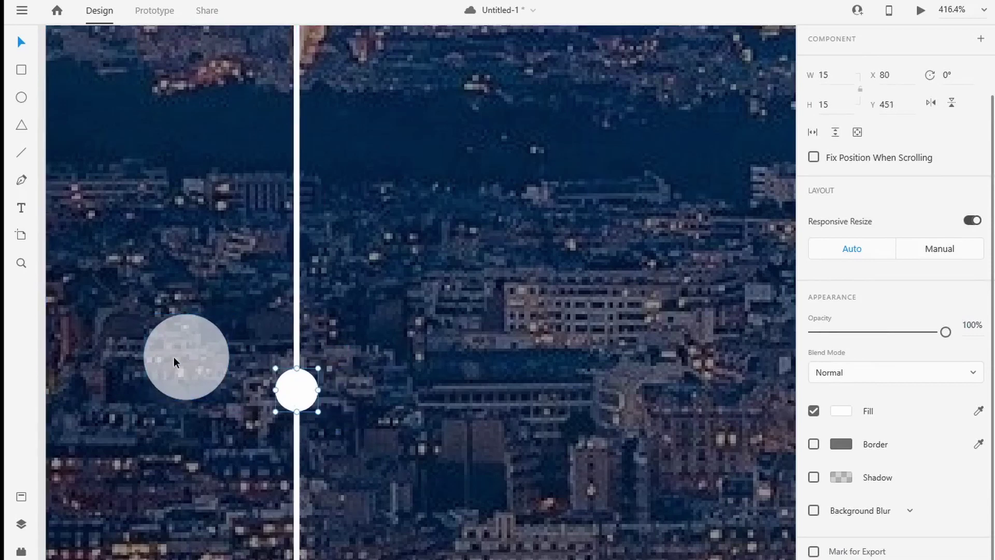
pyautogui.moveTo(173, 356); pyautogui.dragTo(266, 399)
pyautogui.click(836, 72)
pyautogui.press('Up')
pyautogui.press('Tab')
pyautogui.press('Up')
pyautogui.click(585, 415)
# Enlarge the translucent circle to 51 by 51 and centre it around the second dot
pyautogui.scroll(-10, 585, 415)
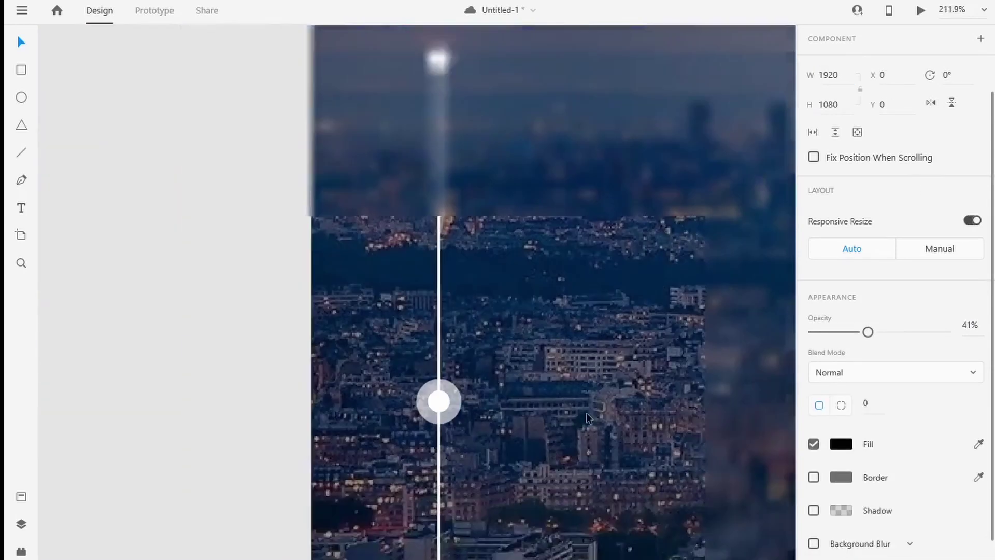
pyautogui.moveTo(585, 415); pyautogui.dragTo(296, 300)
pyautogui.scroll(10, 270, 287)
pyautogui.click(223, 357)
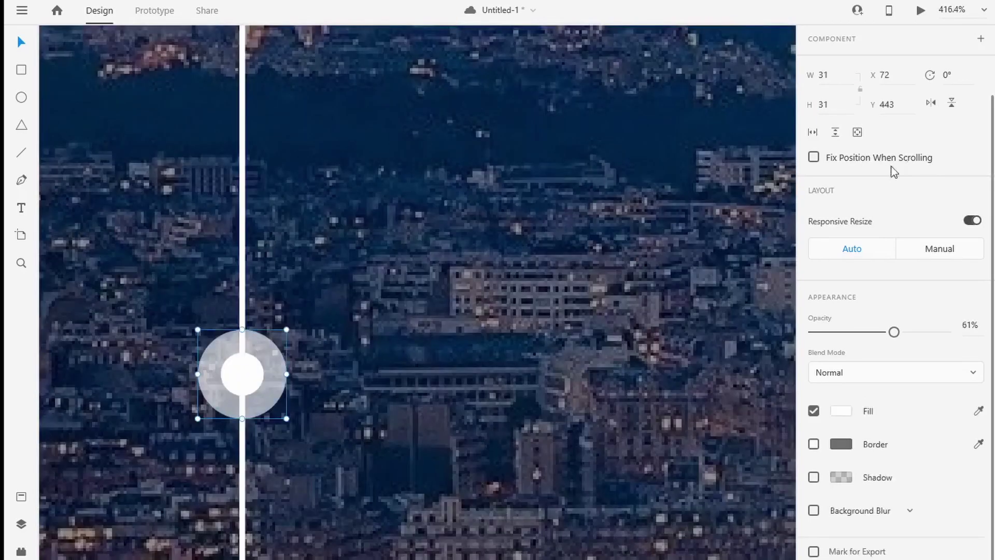
pyautogui.click(831, 70)
pyautogui.write('50')
pyautogui.press('Return')
pyautogui.moveTo(316, 406); pyautogui.dragTo(296, 363)
pyautogui.write('51')
pyautogui.press('Tab')
pyautogui.write('51')
pyautogui.press('Tab')
pyautogui.click(524, 375)
pyautogui.scroll(-6, 524, 375)
pyautogui.moveTo(591, 452); pyautogui.dragTo(309, 343)
pyautogui.scroll(-5, 474, 341)
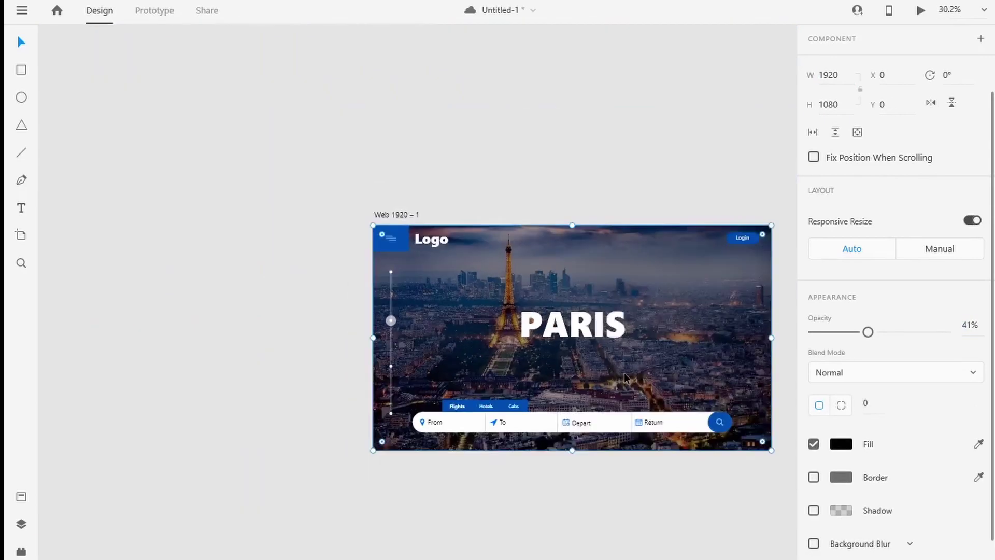
pyautogui.moveTo(642, 365); pyautogui.dragTo(437, 401)
pyautogui.scroll(2, 482, 403)
pyautogui.moveTo(569, 393); pyautogui.dragTo(414, 347)
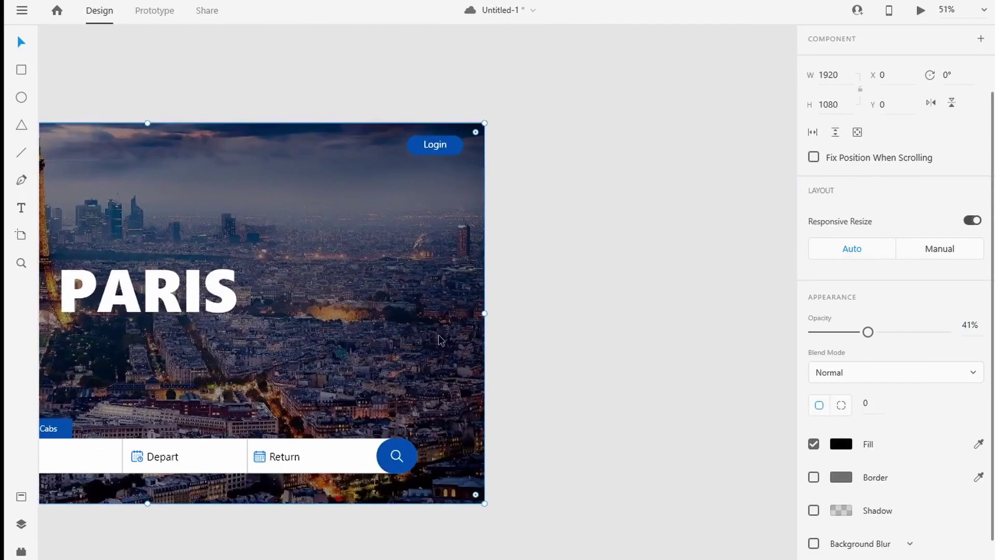
# Draw a white rectangle about 277 by 241 against the artboard's right edge and centre it vertically
pyautogui.scroll(1, 447, 331)
pyautogui.click(568, 303)
pyautogui.click(23, 72)
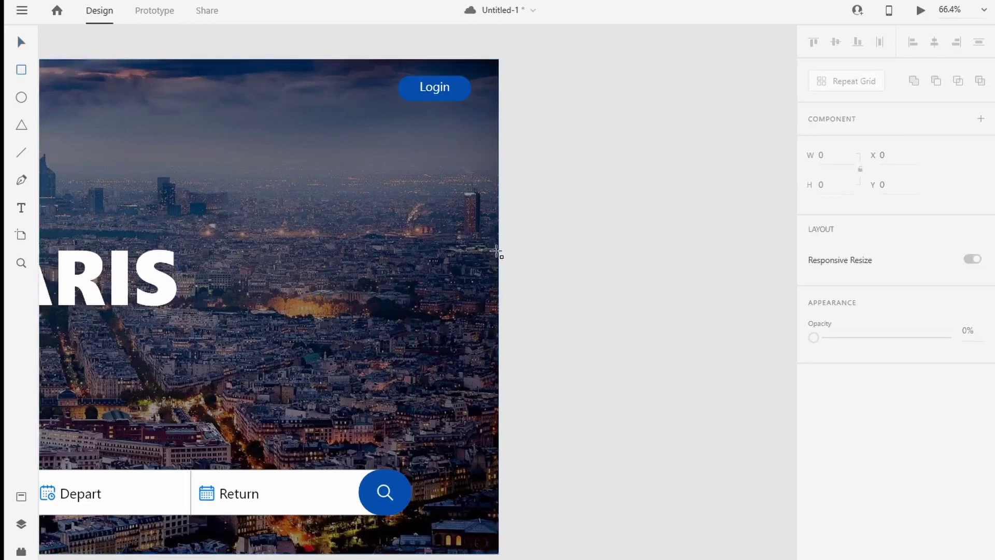
pyautogui.moveTo(496, 252)
pyautogui.mouseDown()
pyautogui.moveTo(371, 344)
pyautogui.moveTo(372, 361)
pyautogui.mouseUp()
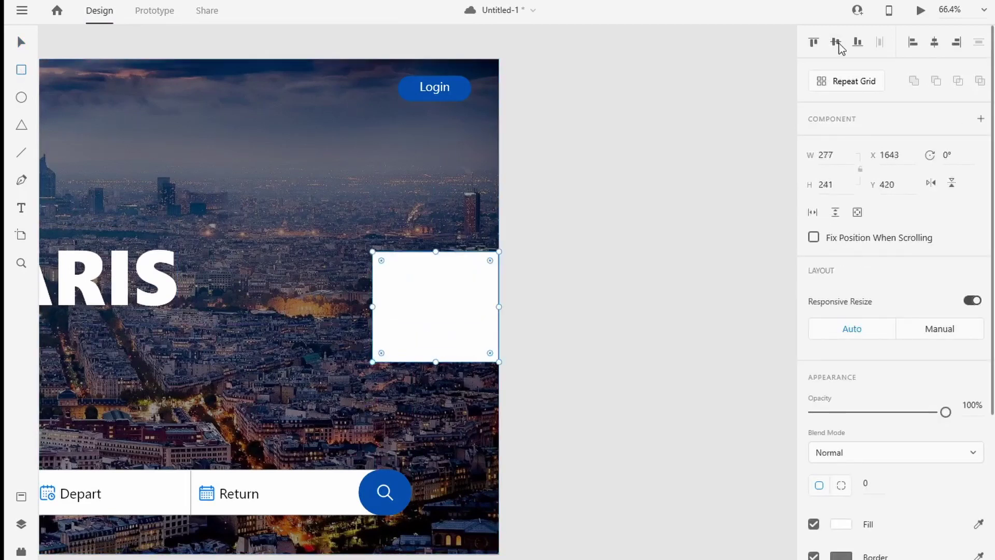
pyautogui.scroll(-2, 696, 245)
pyautogui.click(818, 44)
pyautogui.click(836, 42)
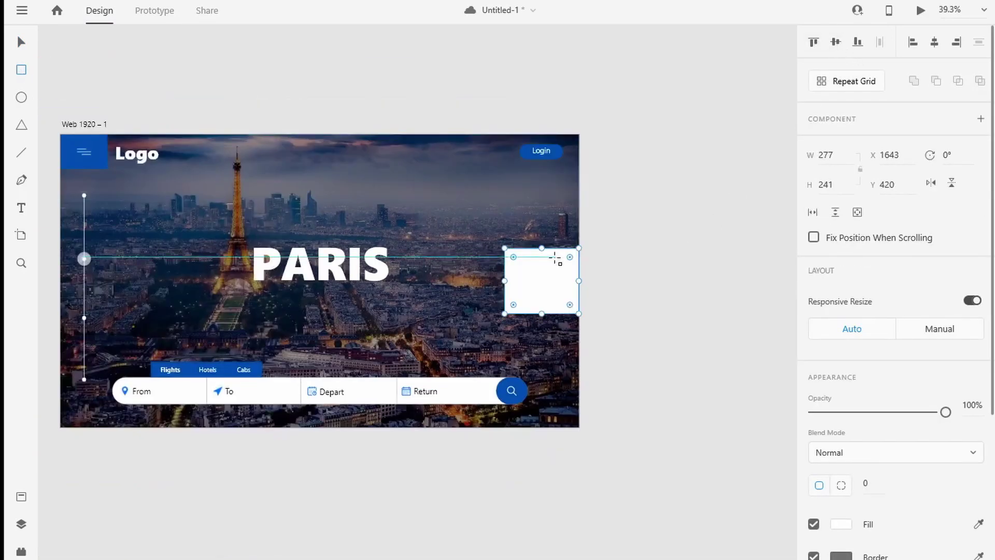
# Remove the border from the white rectangle at the artboard's right edge
pyautogui.scroll(2, 575, 264)
pyautogui.scroll(1, 598, 281)
pyautogui.press('v')
pyautogui.click(692, 353)
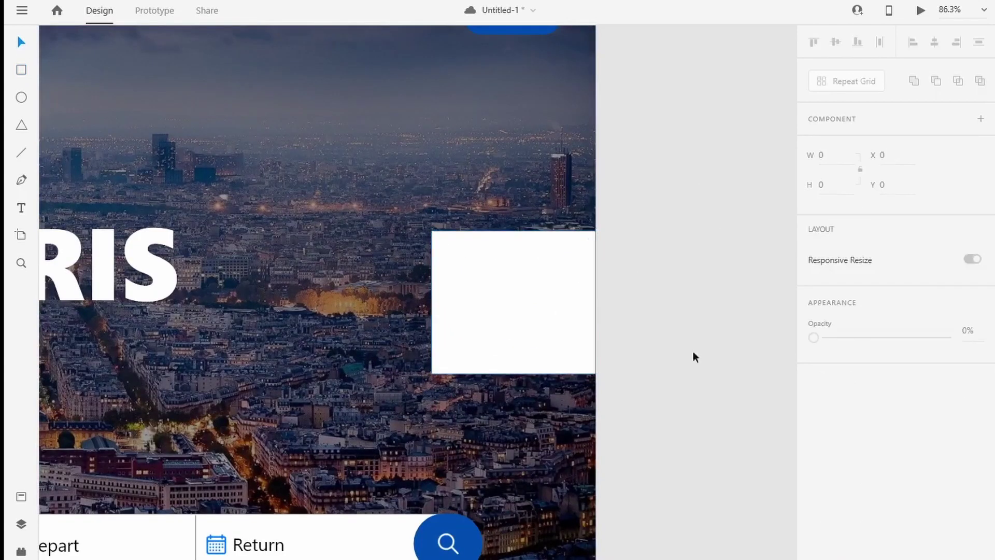
pyautogui.click(565, 324)
pyautogui.scroll(-4, 851, 363)
pyautogui.click(814, 344)
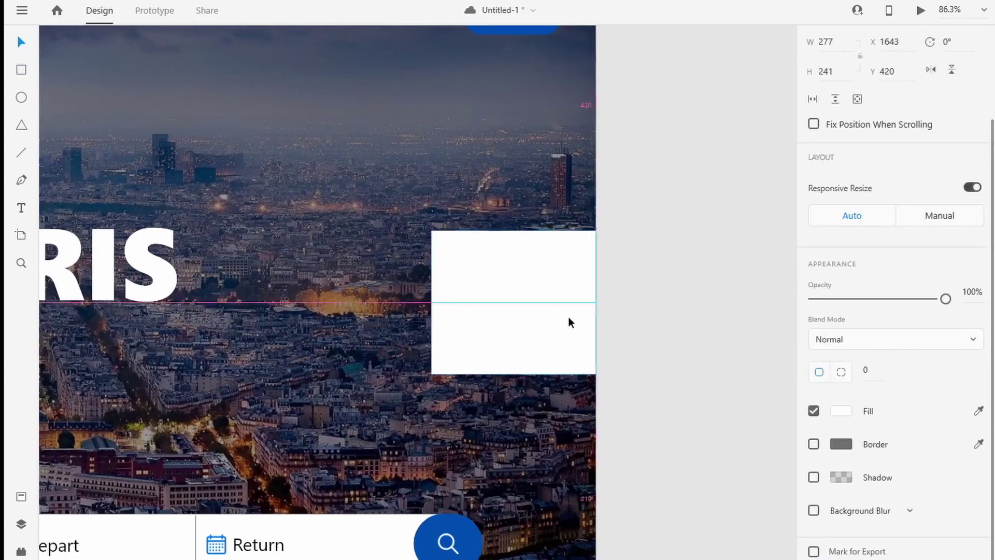
# Round the white rectangle's two left corners to a radius of 30, with the right corners square
pyautogui.click(675, 304)
pyautogui.scroll(3, 552, 192)
pyautogui.click(357, 270)
pyautogui.moveTo(357, 270); pyautogui.dragTo(372, 288)
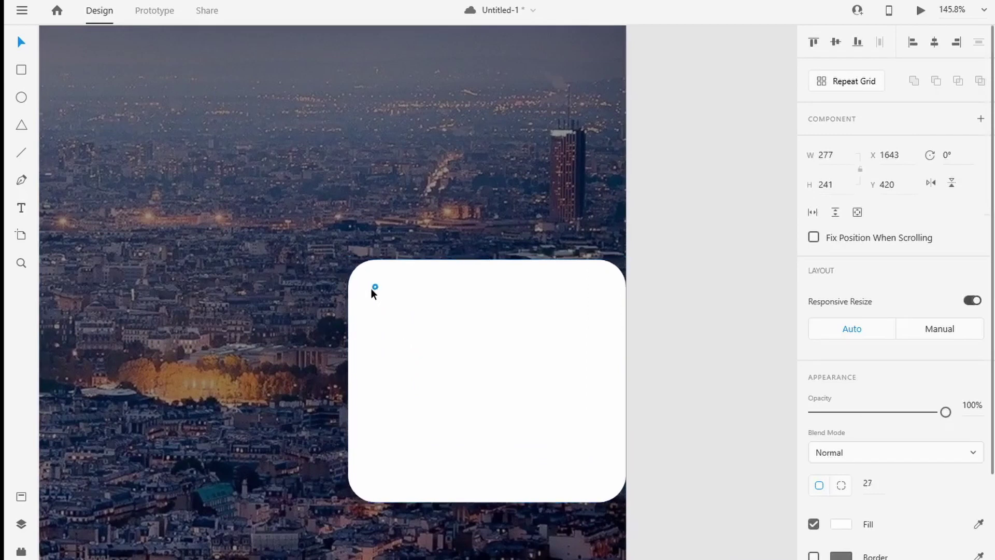
pyautogui.click(655, 309)
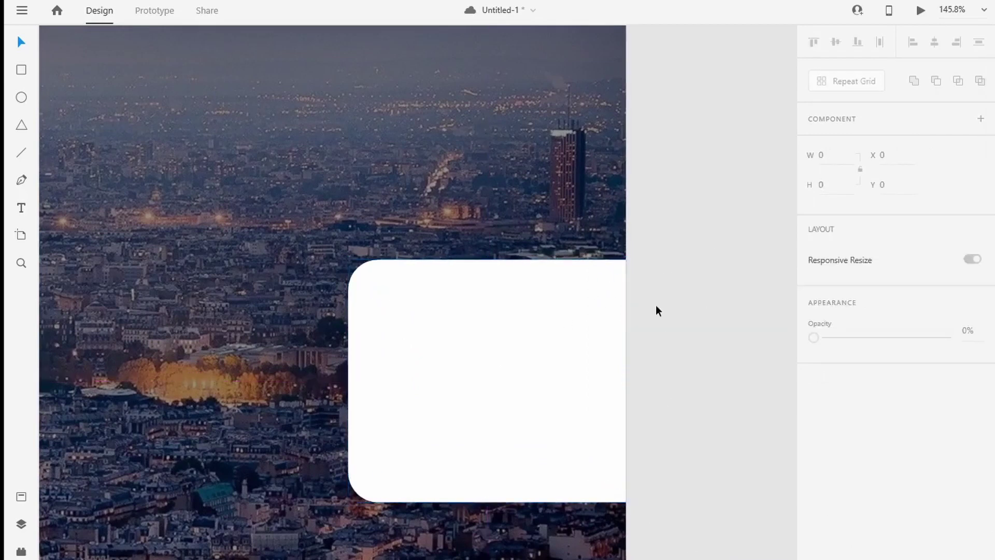
# Duplicate the PARIS heading above the white card and change the copy's text to NEXT
pyautogui.scroll(-5, 655, 309)
pyautogui.moveTo(306, 310); pyautogui.dragTo(582, 262)
pyautogui.doubleClick(582, 261)
pyautogui.write('NEXT')
pyautogui.hotkey('ctrl', 'a')
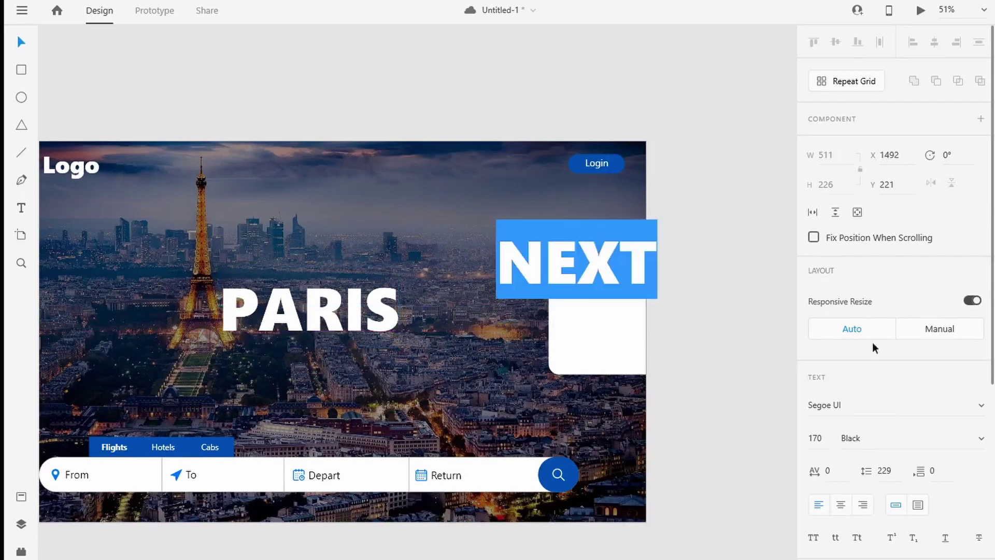
# Set the NEXT text's font size to 52 and place it just above the card, aligned with the card's left edge
pyautogui.scroll(-2, 872, 342)
pyautogui.click(827, 356)
pyautogui.hotkey('shift', 'Down')
pyautogui.press('Down')
pyautogui.press('Down')
pyautogui.press('Down')
pyautogui.press('Down')
pyautogui.press('Down')
pyautogui.press('Down')
pyautogui.press('Down')
pyautogui.press('Down')
pyautogui.press('Down')
pyautogui.press('Down')
pyautogui.press('Down')
pyautogui.press('Down')
pyautogui.press('Down')
pyautogui.press('Down')
pyautogui.press('Down')
pyautogui.press('Down')
pyautogui.press('Down')
pyautogui.press('Down')
pyautogui.press('Down')
pyautogui.press('Down')
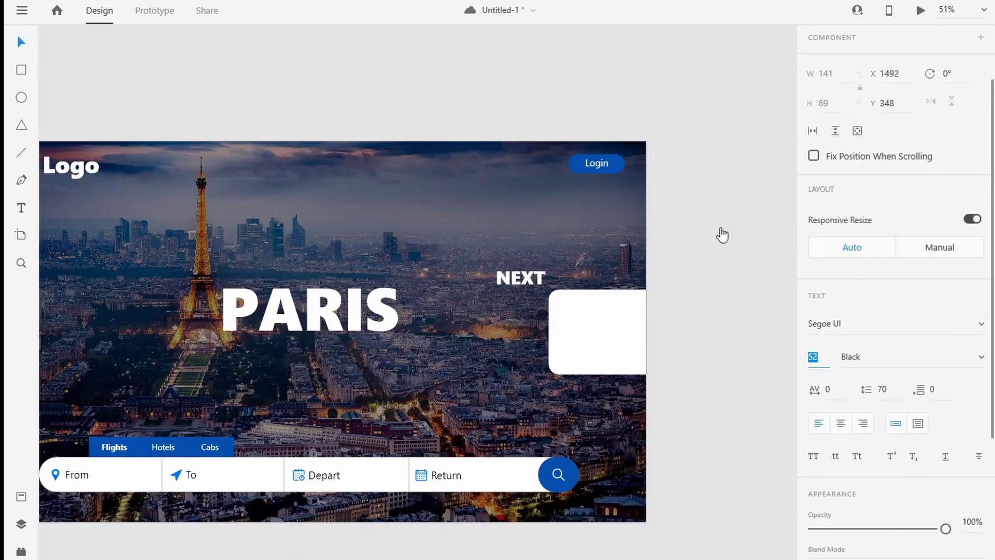
pyautogui.scroll(5, 573, 307)
pyautogui.moveTo(434, 220); pyautogui.dragTo(585, 218)
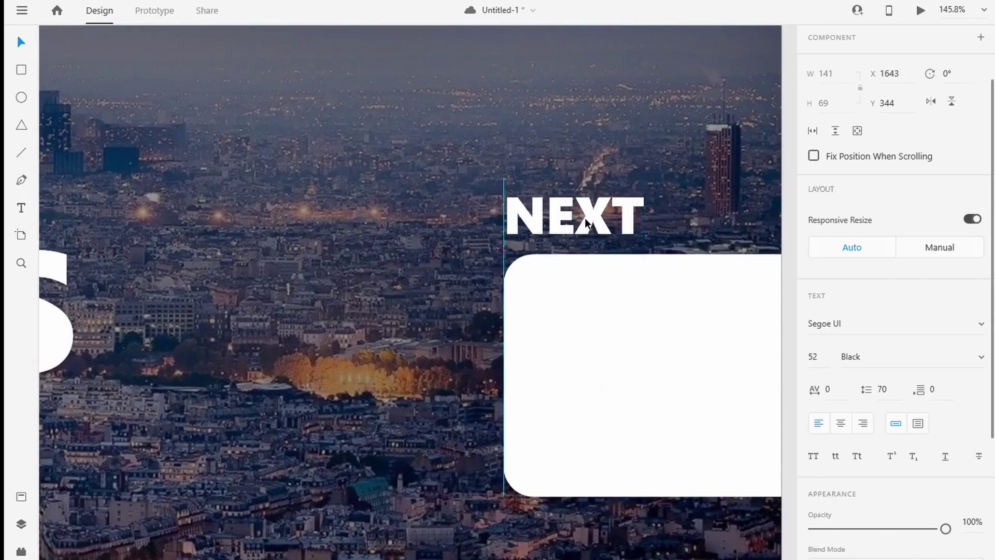
# Set the NEXT label's font size to 40
pyautogui.hotkey('ctrl', '0')
pyautogui.press('Down')
pyautogui.press('Down')
pyautogui.press('Down')
pyautogui.press('Down')
pyautogui.press('Down')
pyautogui.press('Down')
pyautogui.press('Down')
pyautogui.press('Down')
pyautogui.press('Down')
pyautogui.press('Down')
pyautogui.press('Down')
pyautogui.press('Down')
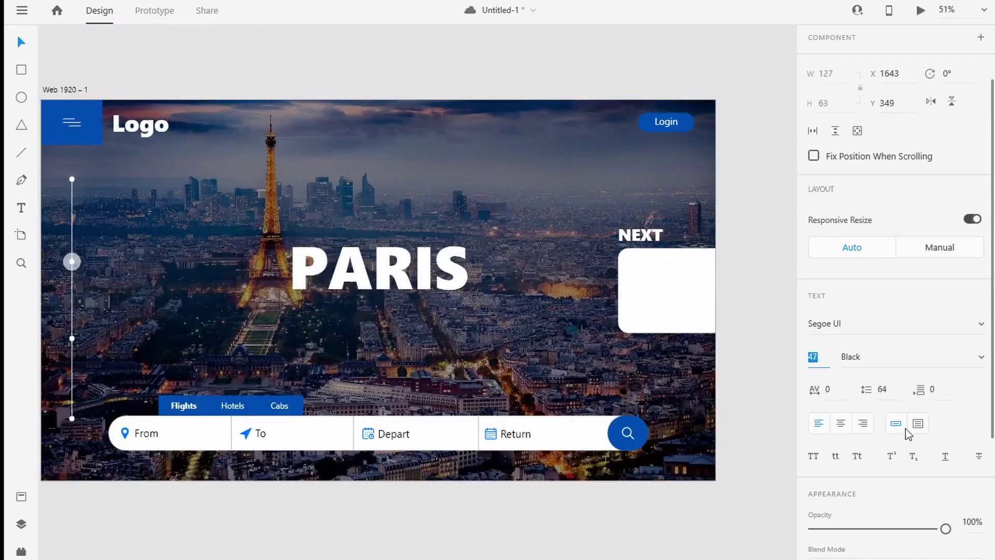
pyautogui.click(761, 253)
pyautogui.click(641, 238)
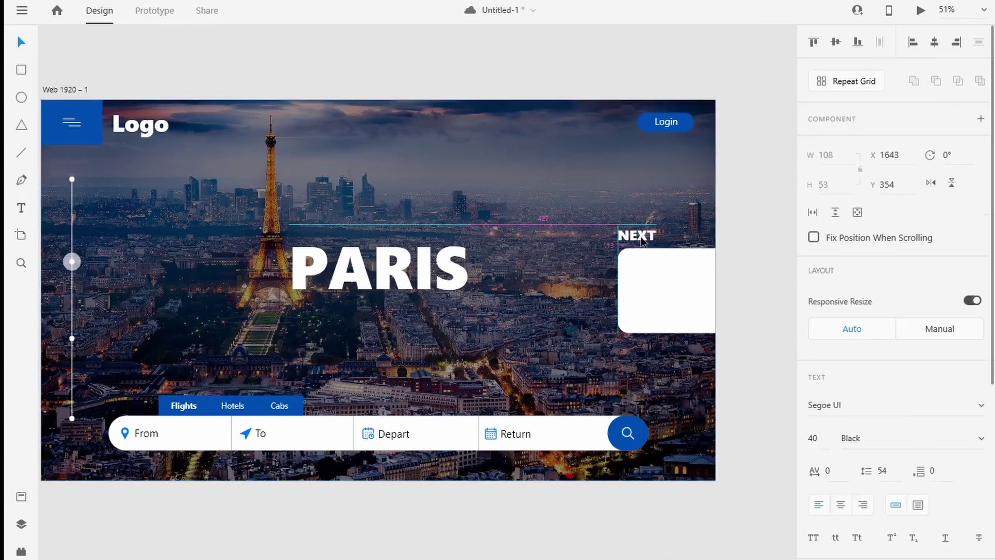
pyautogui.click(747, 263)
# Fill the white card with the London Tower Bridge picture from the assets folder
pyautogui.click(693, 294)
pyautogui.hotkey('alt', 'Tab')
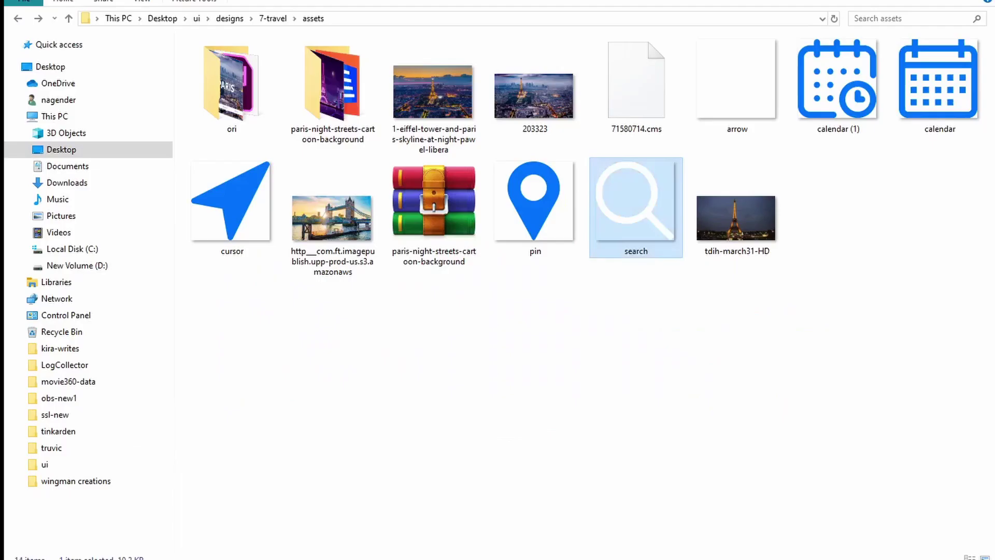
pyautogui.click(560, 316)
pyautogui.moveTo(342, 249); pyautogui.dragTo(646, 299)
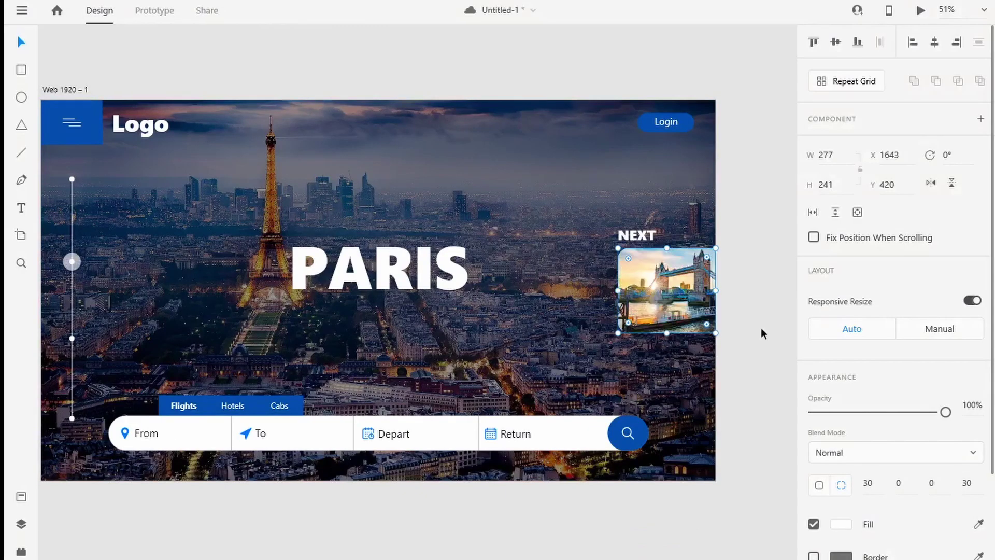
# Draw a white 277 by 241 rectangle exactly over the bridge picture and remove its border
pyautogui.click(761, 327)
pyautogui.scroll(3, 725, 251)
pyautogui.scroll(3, 727, 253)
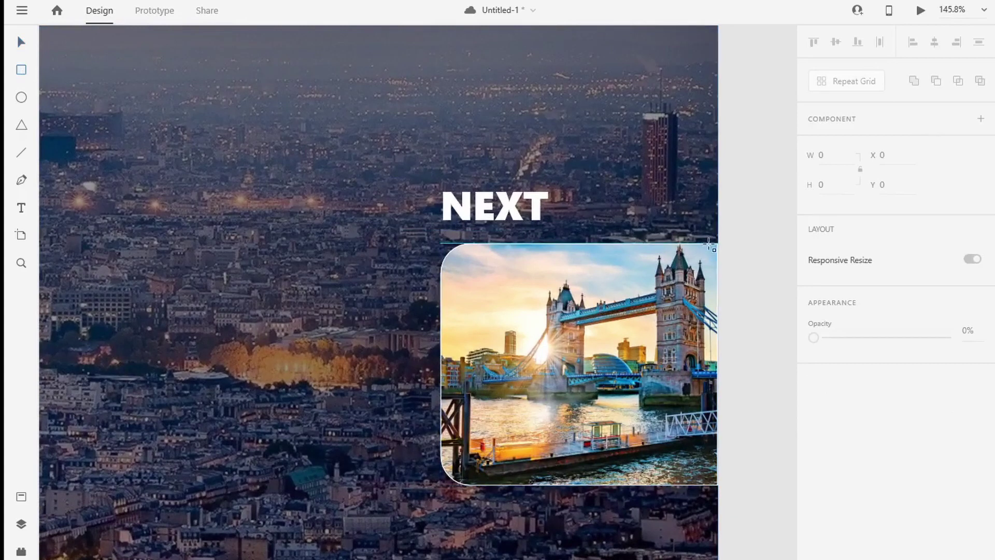
pyautogui.moveTo(717, 243)
pyautogui.mouseDown()
pyautogui.moveTo(437, 461)
pyautogui.moveTo(441, 485)
pyautogui.mouseUp()
pyautogui.scroll(-1, 674, 464)
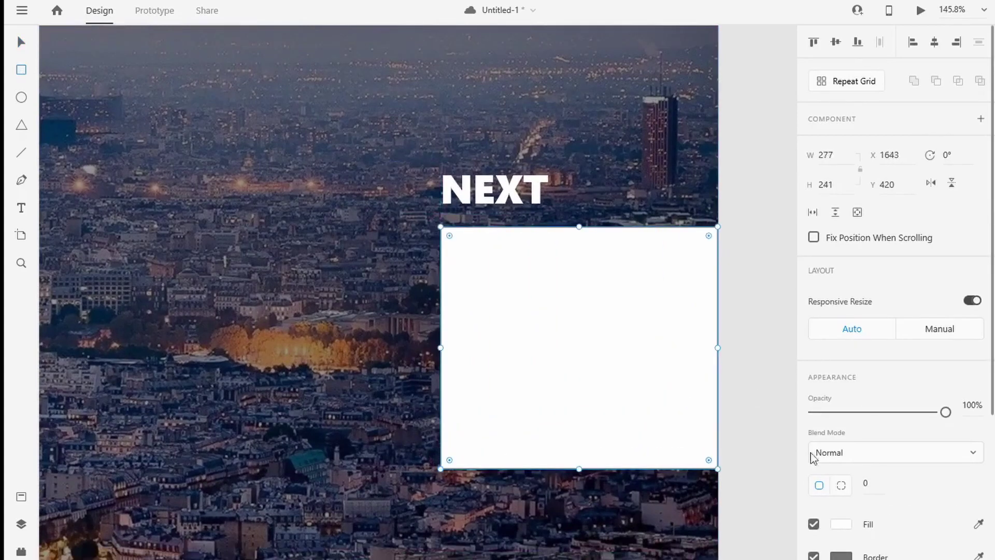
pyautogui.click(813, 556)
# Round only the overlay rectangle's two left corners to a radius of 30 and lower its opacity to 52%
pyautogui.moveTo(450, 236); pyautogui.dragTo(461, 252)
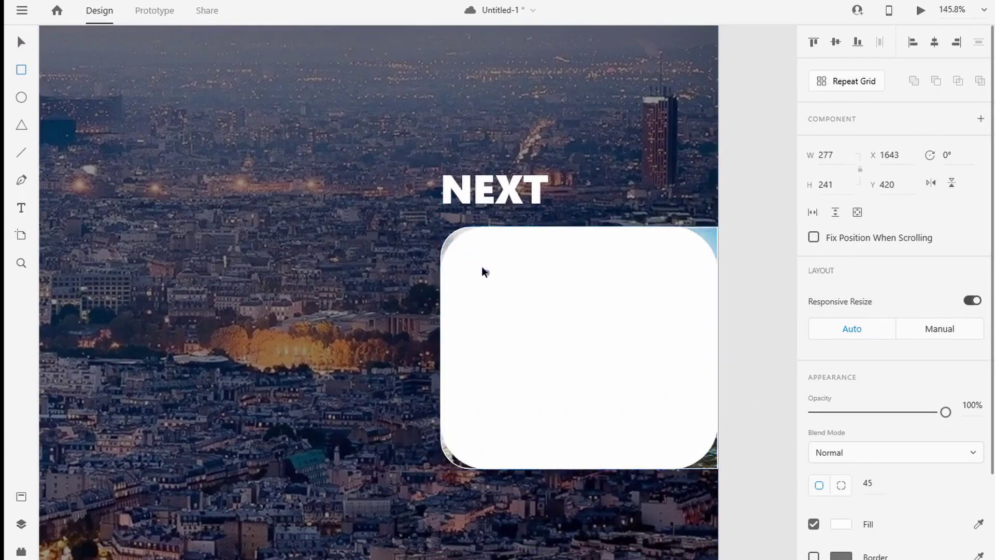
pyautogui.moveTo(687, 255); pyautogui.dragTo(756, 216)
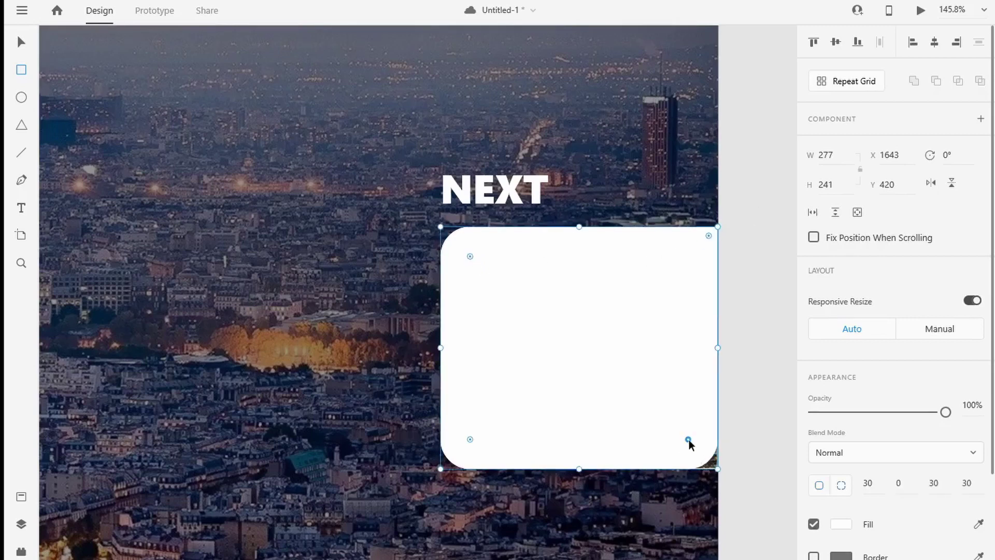
pyautogui.moveTo(687, 440); pyautogui.dragTo(782, 396)
pyautogui.scroll(-2, 781, 396)
pyautogui.moveTo(946, 412); pyautogui.dragTo(883, 417)
# Add a black border to the overlay rectangle and set the border size to 17
pyautogui.scroll(-2, 889, 414)
pyautogui.click(813, 445)
pyautogui.scroll(-2, 877, 417)
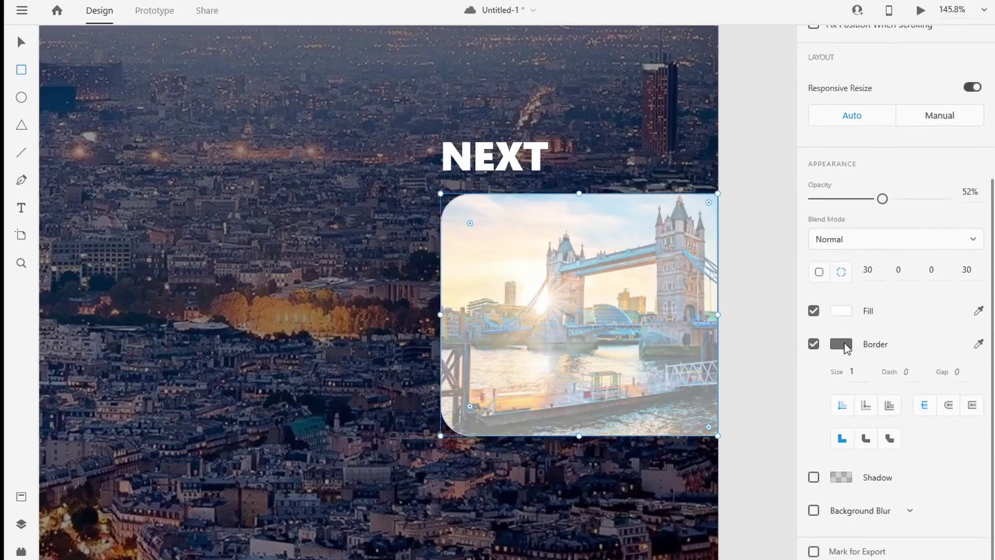
pyautogui.click(841, 344)
pyautogui.click(853, 373)
pyautogui.hotkey('shift', 'Up')
pyautogui.hotkey('shift', 'Up')
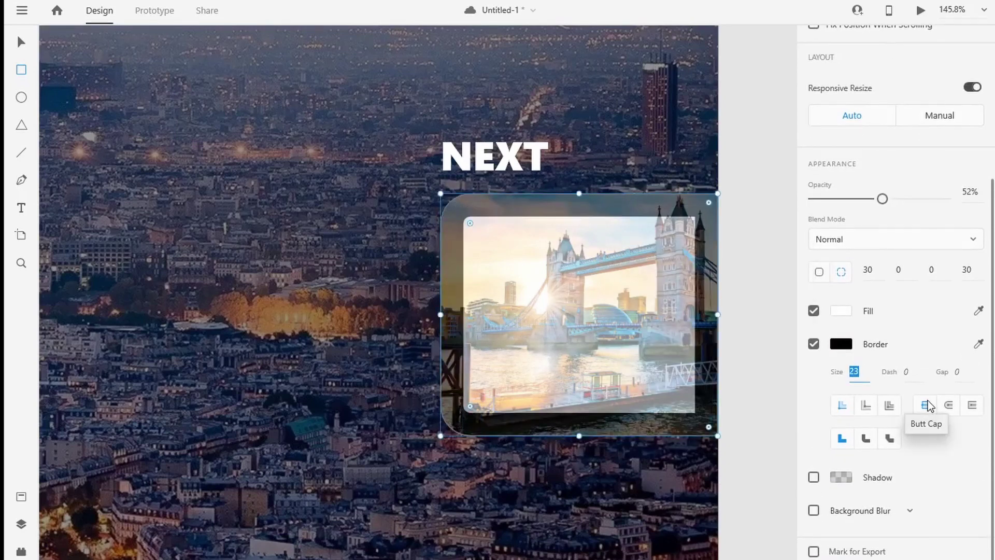
pyautogui.press('Down')
pyautogui.press('Down')
pyautogui.press('Down')
pyautogui.press('Down')
pyautogui.click(928, 401)
# Set the overlay rectangle's border size to 10 and deselect it
pyautogui.scroll(-5, 759, 356)
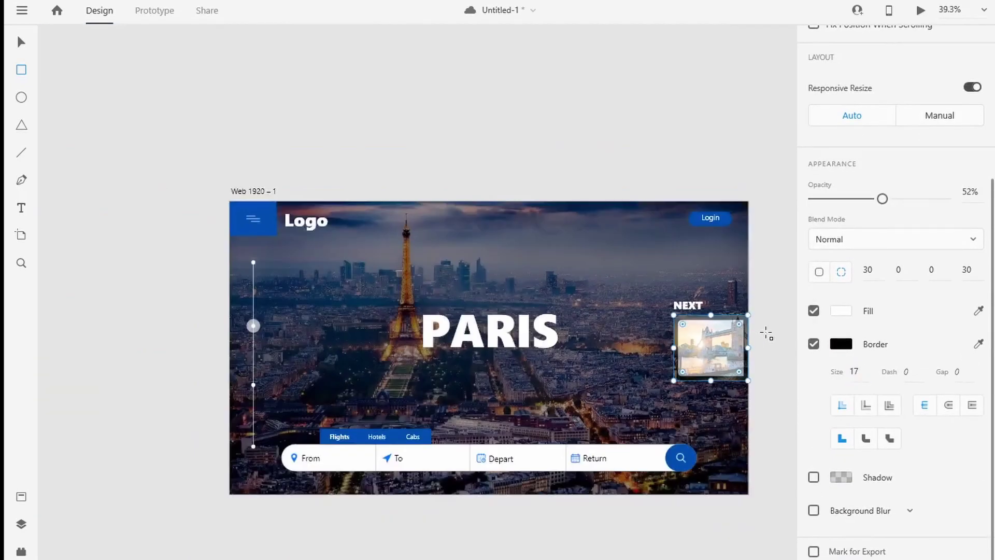
pyautogui.scroll(3, 764, 331)
pyautogui.scroll(2, 834, 355)
pyautogui.scroll(-3, 791, 383)
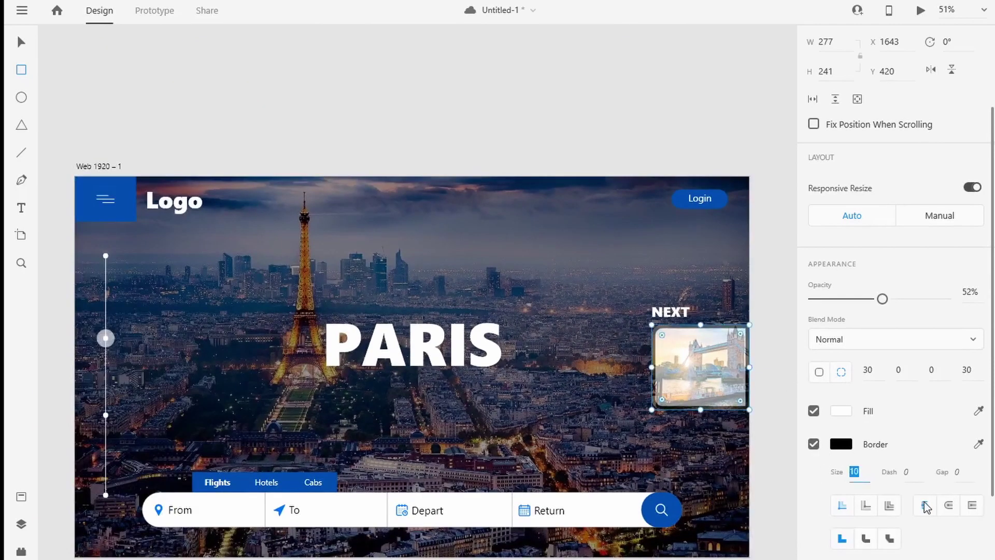
pyautogui.click(20, 45)
pyautogui.click(248, 103)
pyautogui.scroll(-1, 645, 418)
pyautogui.moveTo(607, 425); pyautogui.dragTo(589, 392)
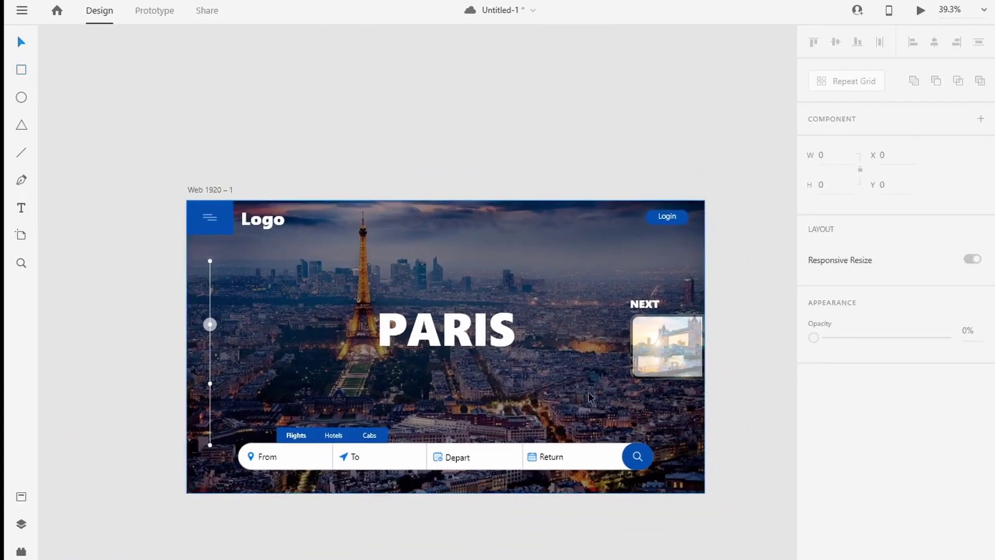
# Lower the overlay rectangle's opacity further so the bridge picture shows more clearly
pyautogui.scroll(2, 716, 334)
pyautogui.scroll(3, 717, 335)
pyautogui.click(675, 335)
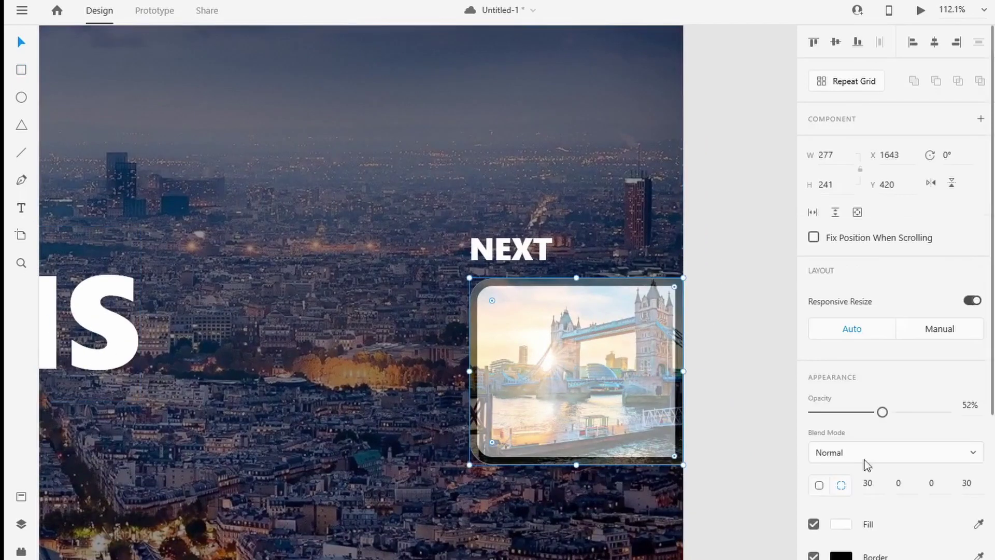
pyautogui.scroll(-2, 835, 461)
pyautogui.moveTo(884, 332); pyautogui.dragTo(851, 332)
pyautogui.click(746, 349)
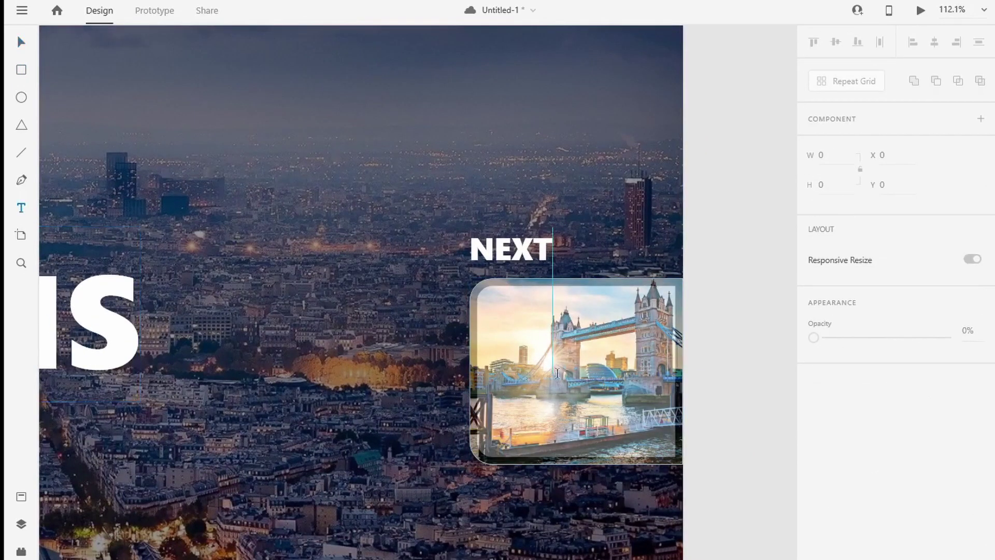
# Add the text 03 and place it in the centre of the bridge picture card
pyautogui.click(576, 244)
pyautogui.write('03')
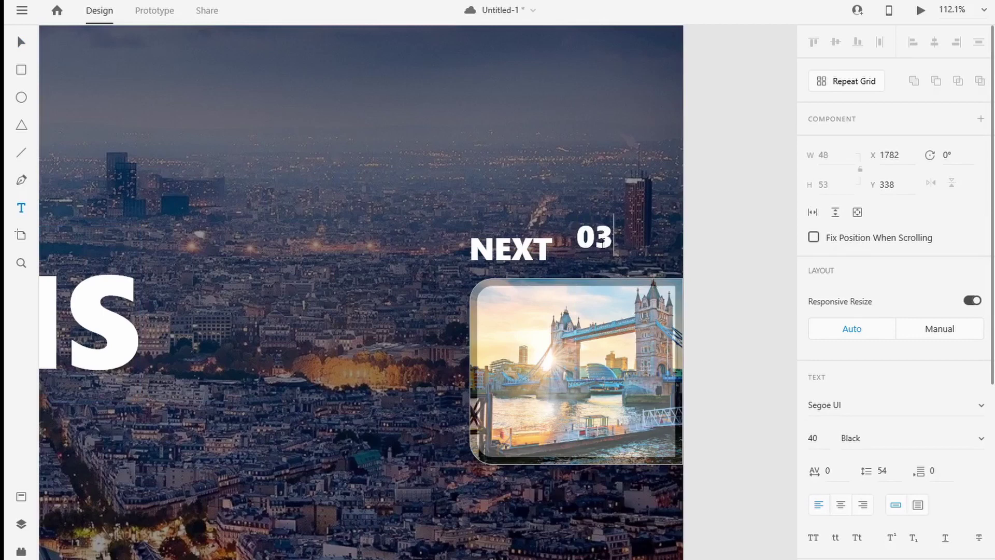
pyautogui.press('Escape')
pyautogui.moveTo(583, 313); pyautogui.dragTo(576, 374)
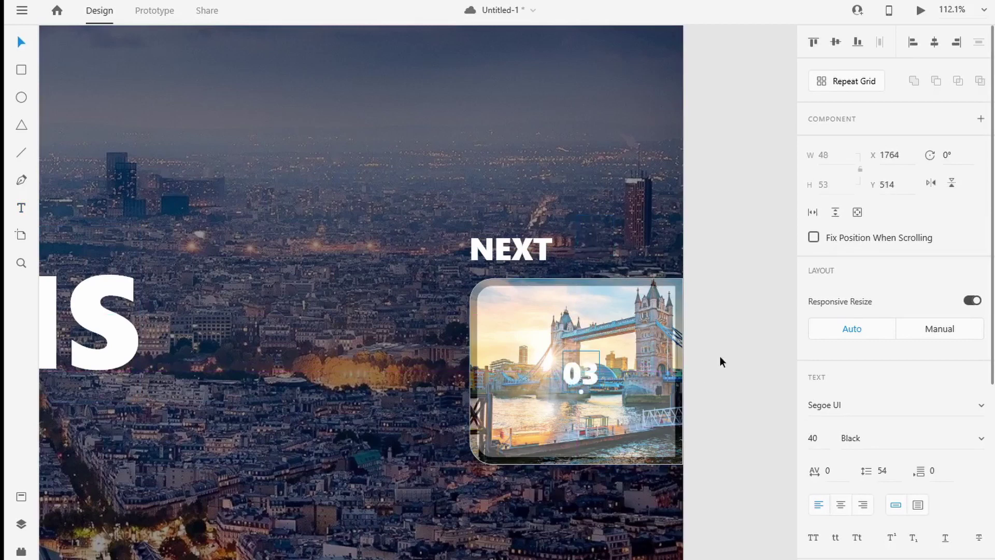
pyautogui.press('Escape')
pyautogui.hotkey('ctrl', '0')
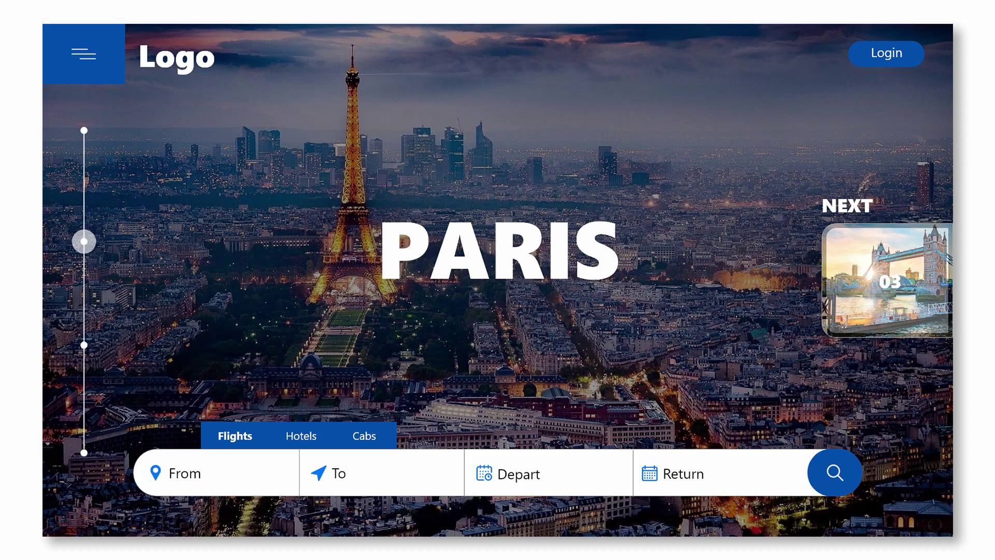